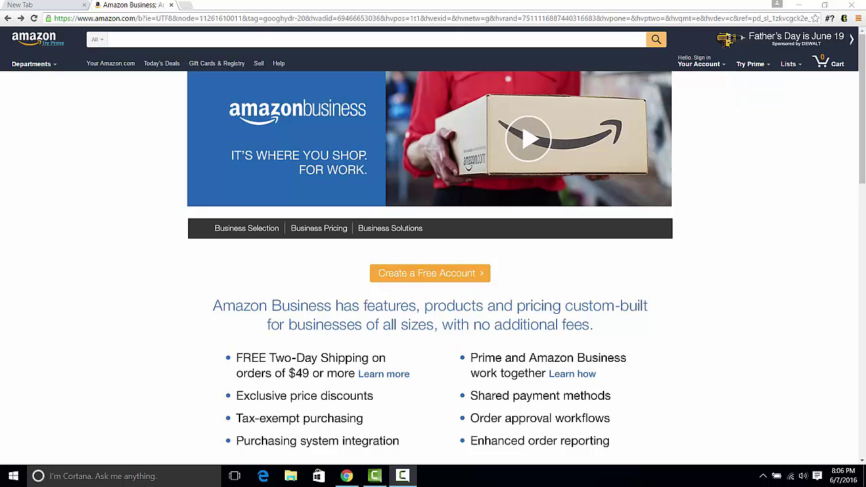
# Scroll through the Amazon Business landing page's features and return to the top.
pyautogui.scroll(-3, 344, 153)
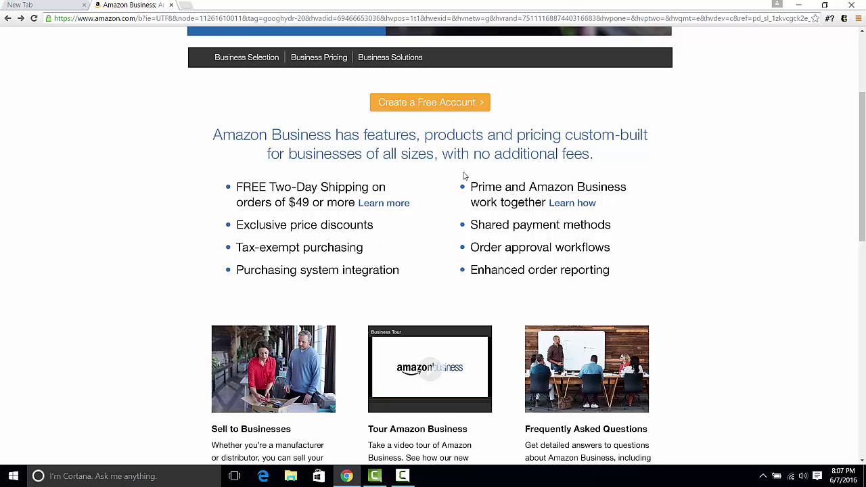
pyautogui.scroll(1, 469, 112)
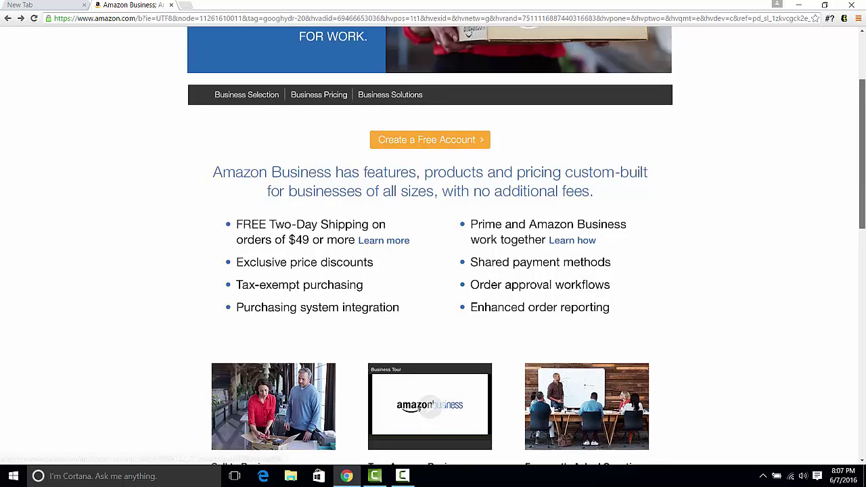
pyautogui.scroll(2, 398, 147)
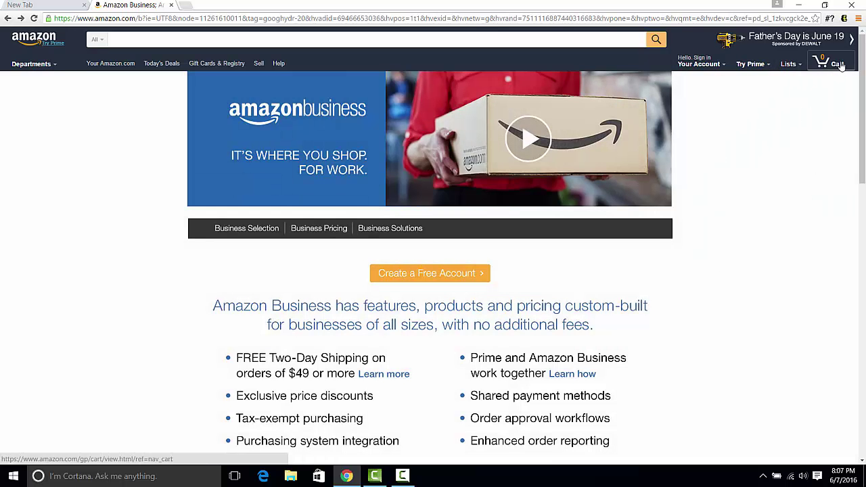
pyautogui.moveTo(690, 63)
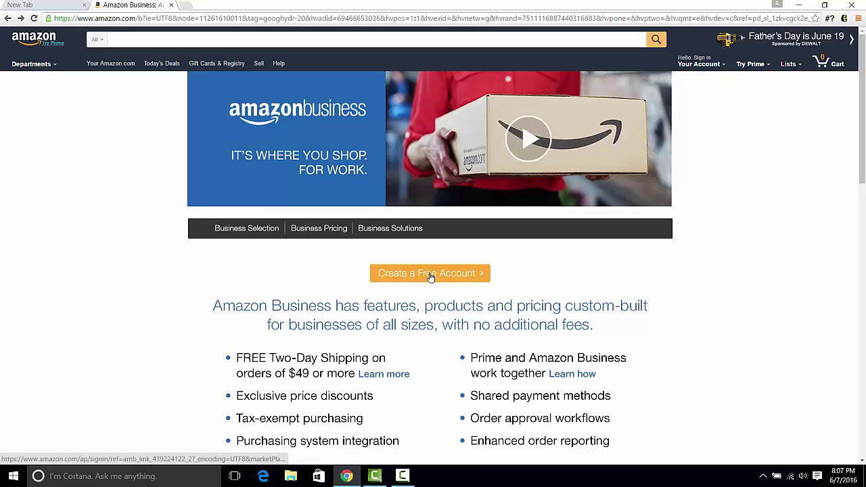
# Start a free business account and enter the user's name and e-mail address.
pyautogui.click(430, 274)
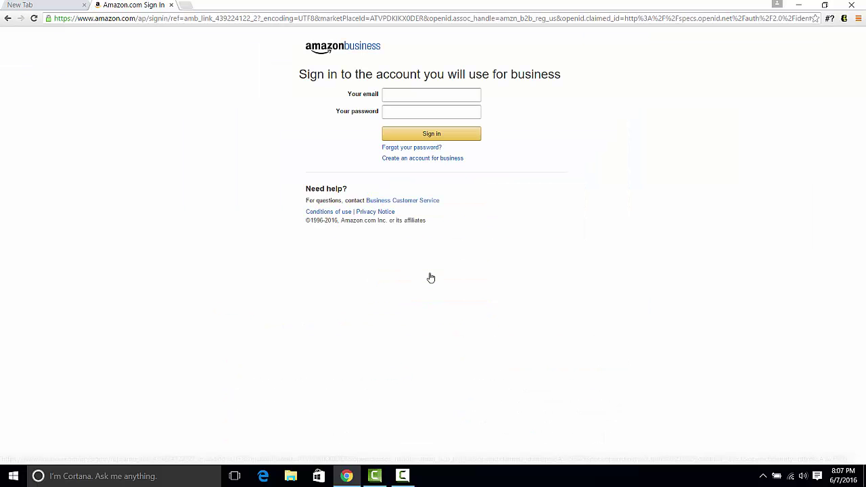
pyautogui.click(409, 161)
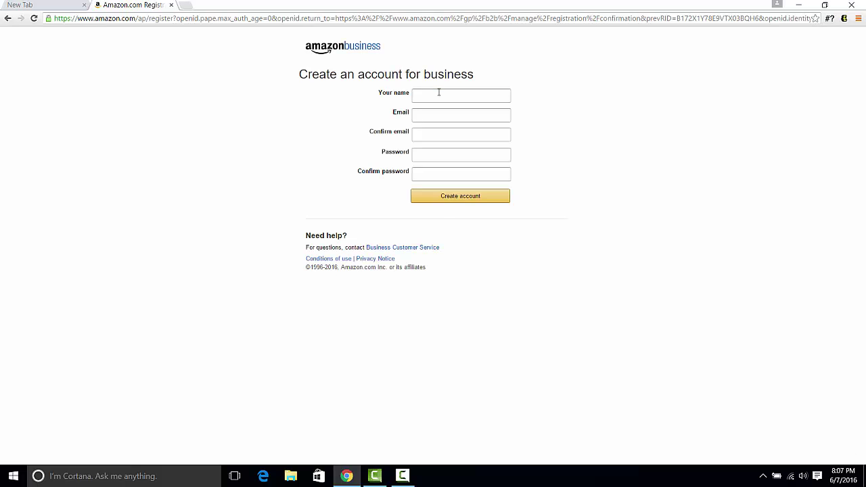
pyautogui.click(439, 94)
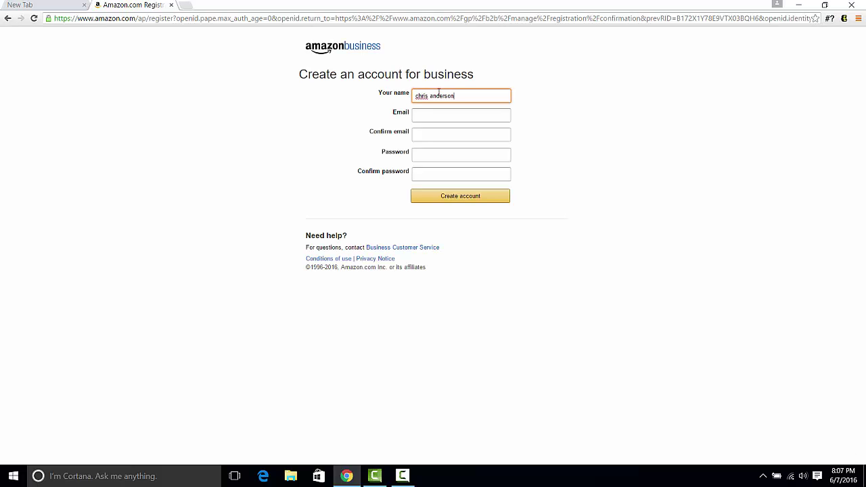
pyautogui.press('Tab')
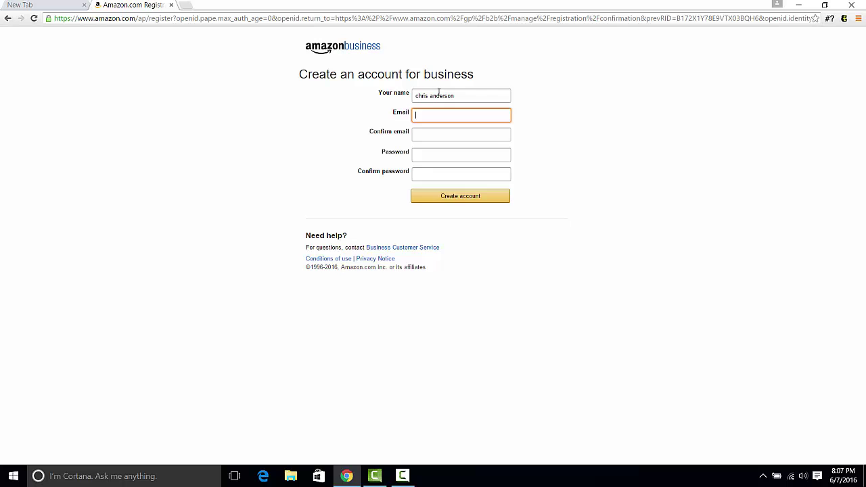
pyautogui.click(428, 156)
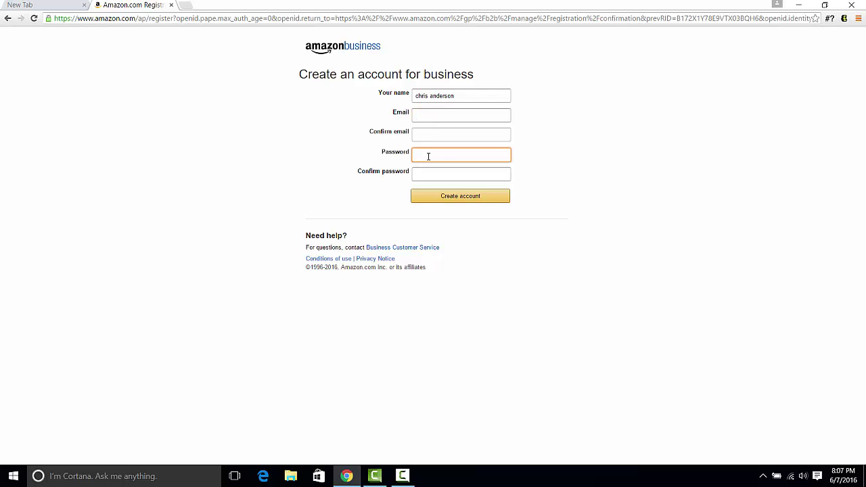
pyautogui.click(439, 112)
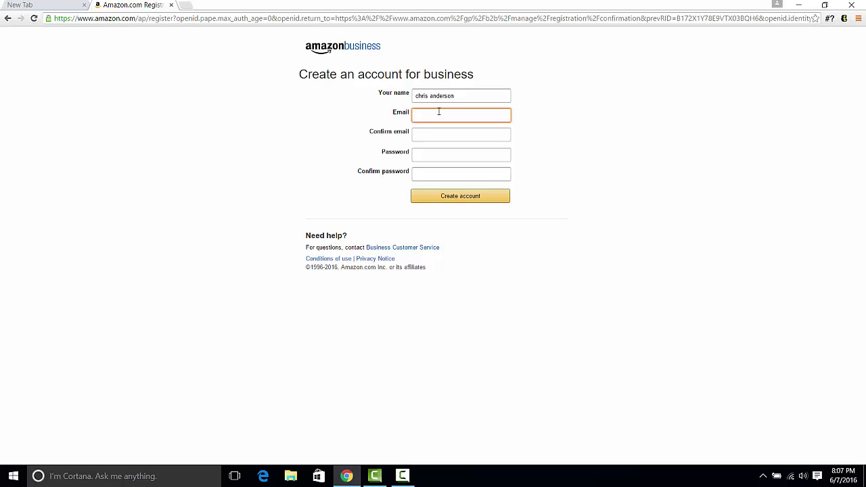
# Confirm the e-mail, enter and confirm the account password, and submit the form.
pyautogui.press('Tab')
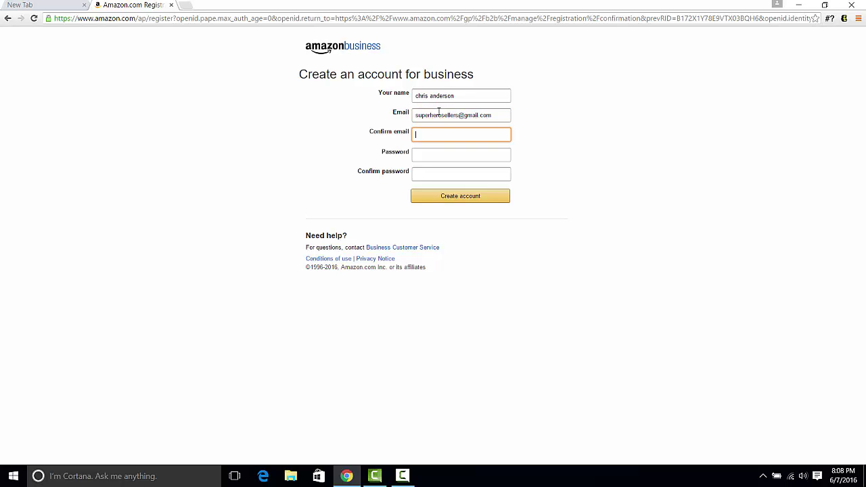
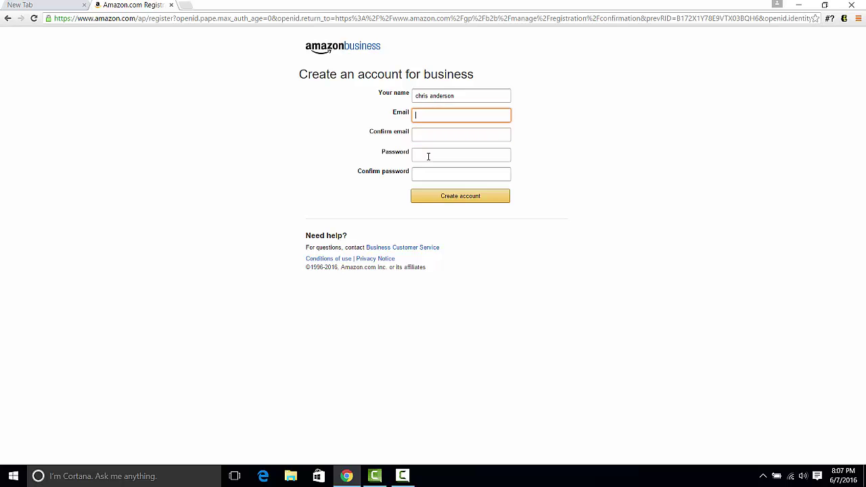
pyautogui.click(428, 156)
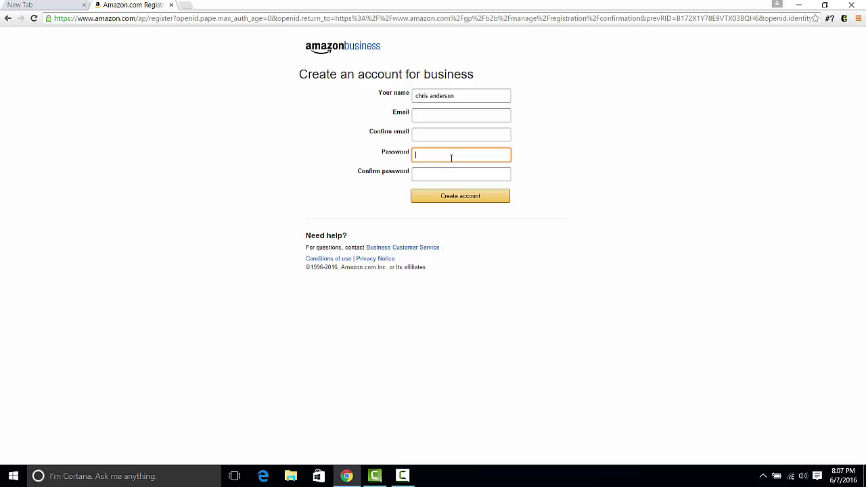
pyautogui.click(438, 112)
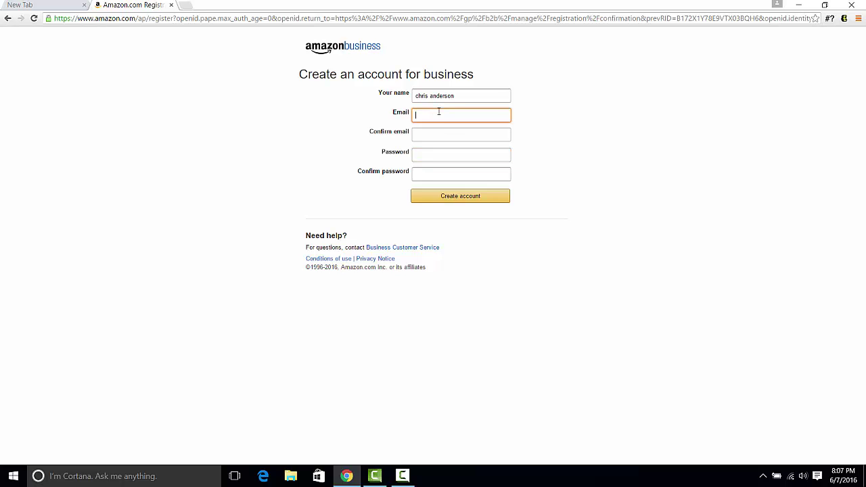
pyautogui.press('Tab')
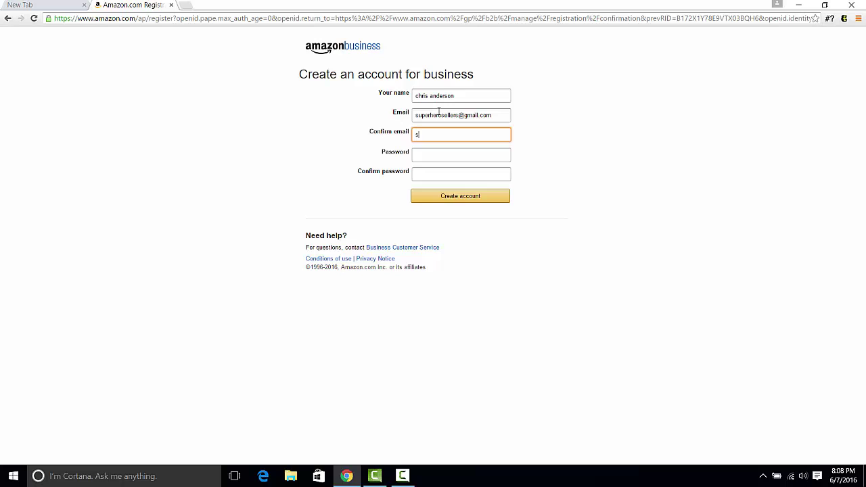
pyautogui.press('Tab')
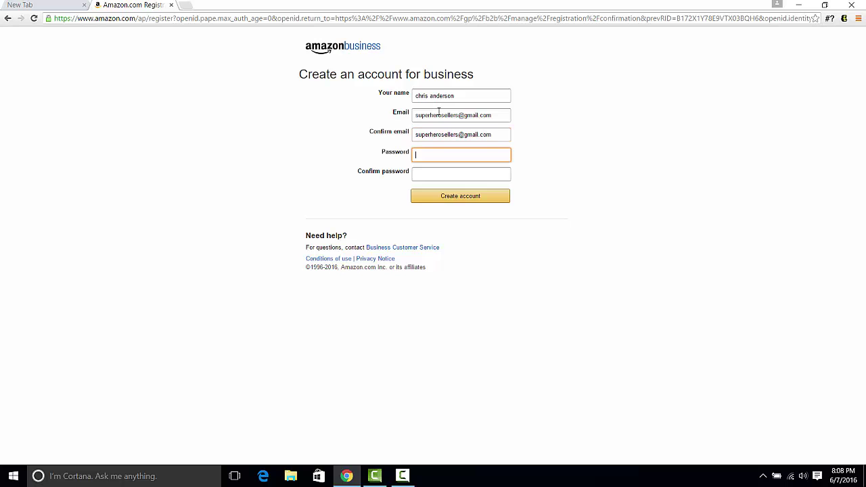
pyautogui.write('••••••••••')
pyautogui.press('Tab')
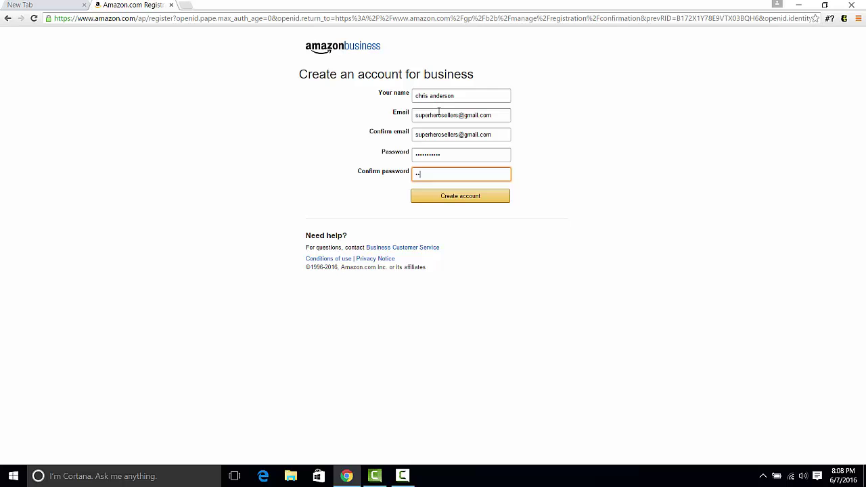
pyautogui.write('***')
pyautogui.click(465, 198)
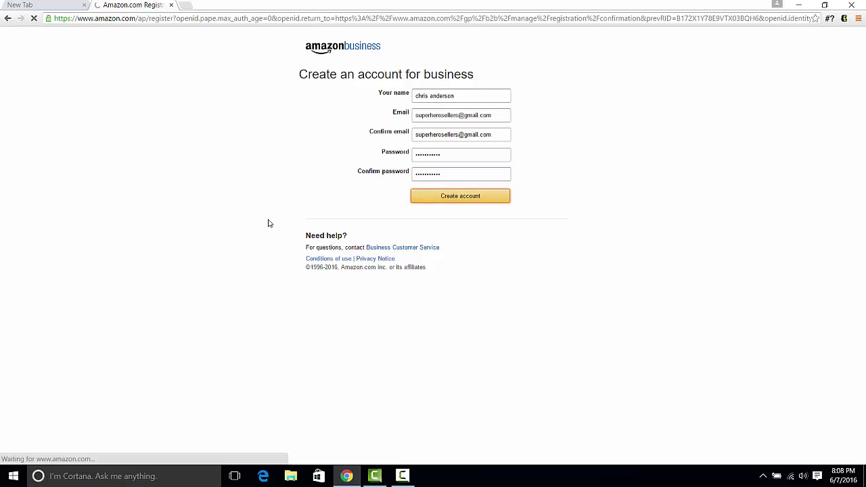
# Enter business name 'per', the tax ID and the street address.
pyautogui.click(348, 115)
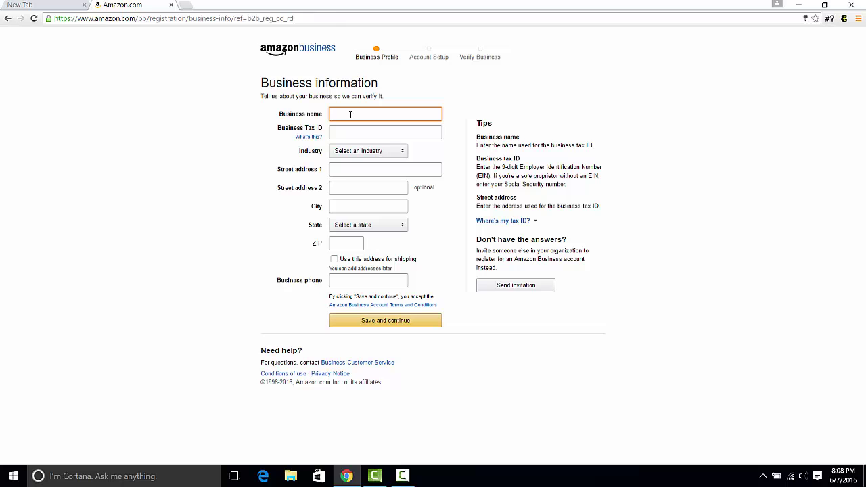
pyautogui.write('perreseller')
pyautogui.press('Tab')
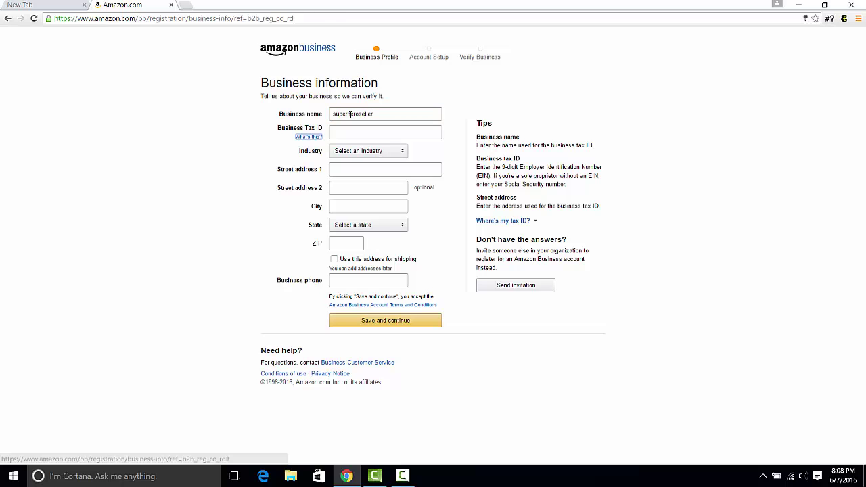
pyautogui.press('Tab')
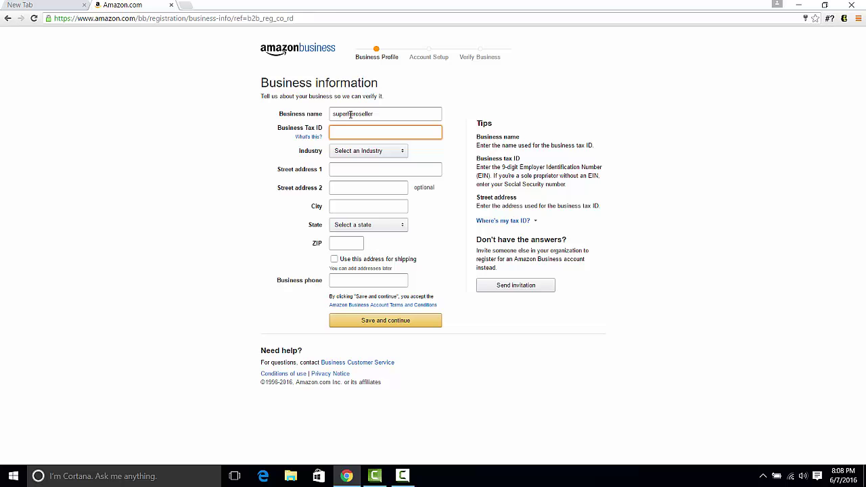
pyautogui.click(348, 168)
pyautogui.click(349, 131)
pyautogui.click(353, 168)
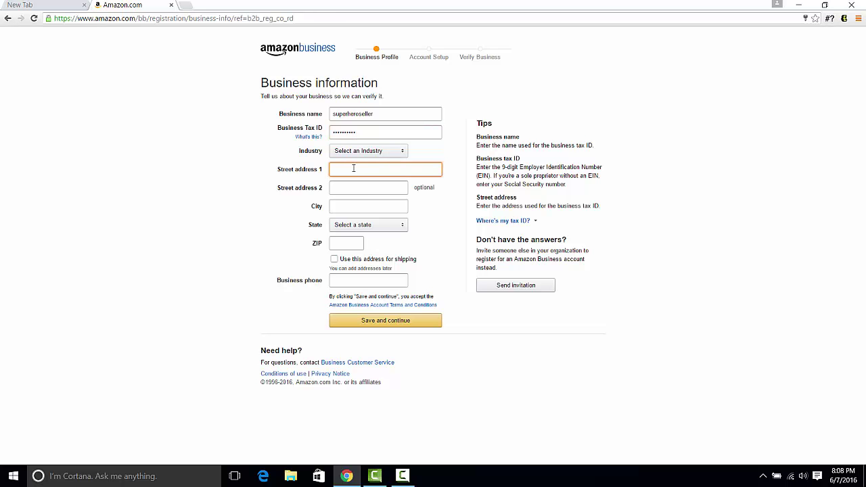
pyautogui.write('123 fake street')
pyautogui.press('Tab')
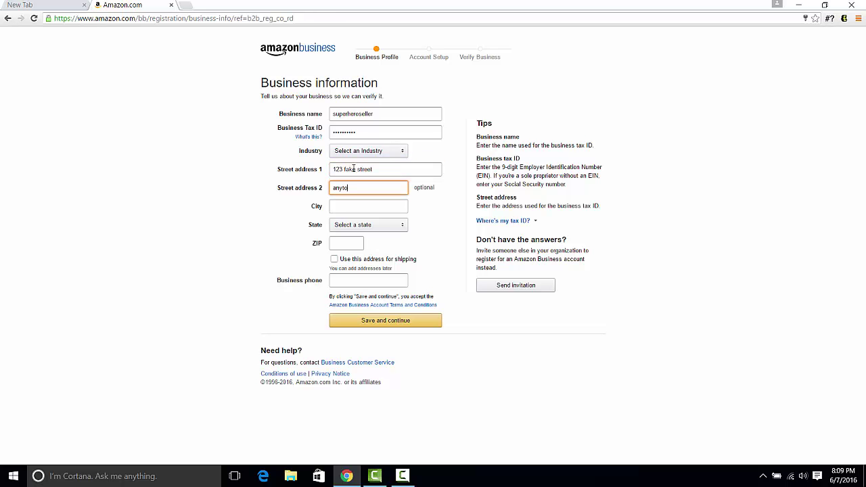
# Enter the city, choose New Jersey as state, ZIP 08034, and submit.
pyautogui.click(371, 205)
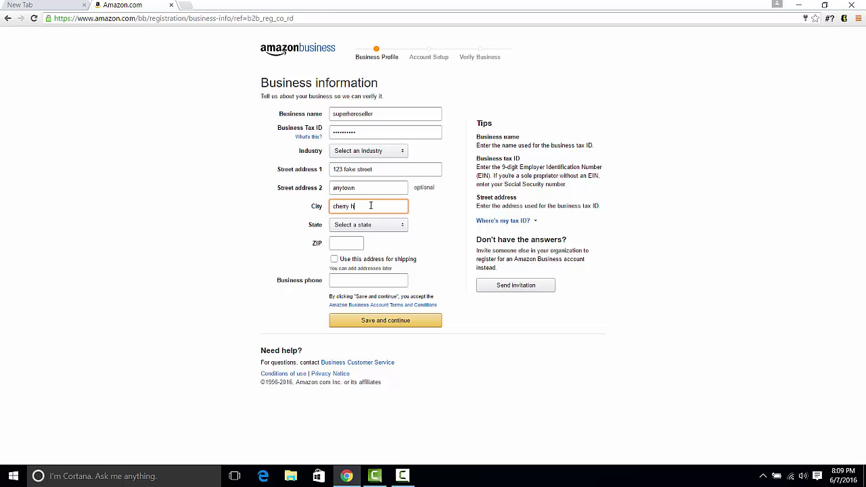
pyautogui.write('cherry hill')
pyautogui.press('Tab')
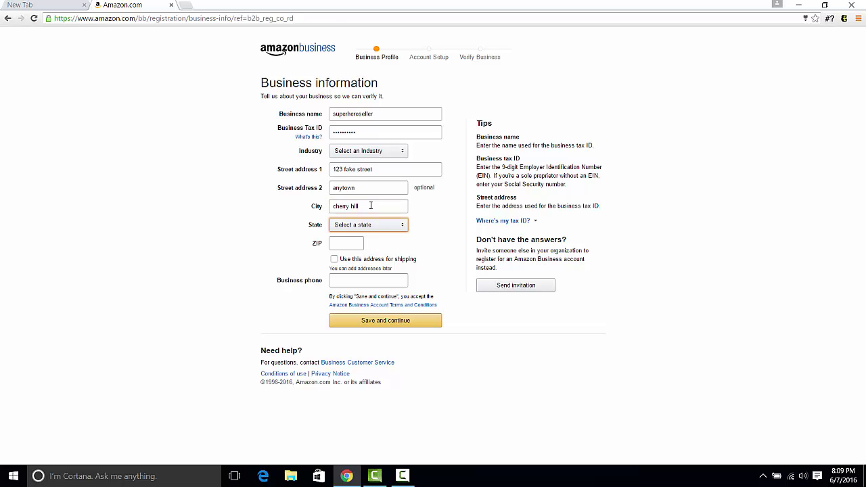
pyautogui.click(368, 225)
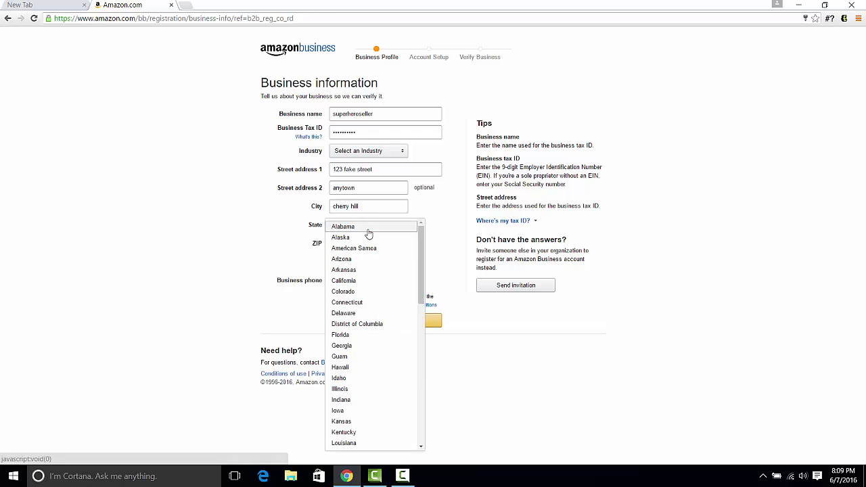
pyautogui.press('n')
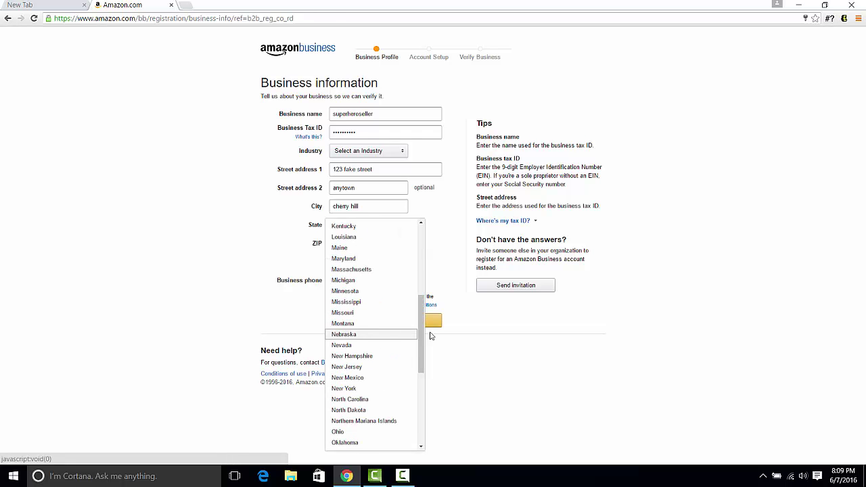
pyautogui.click(371, 367)
pyautogui.click(341, 245)
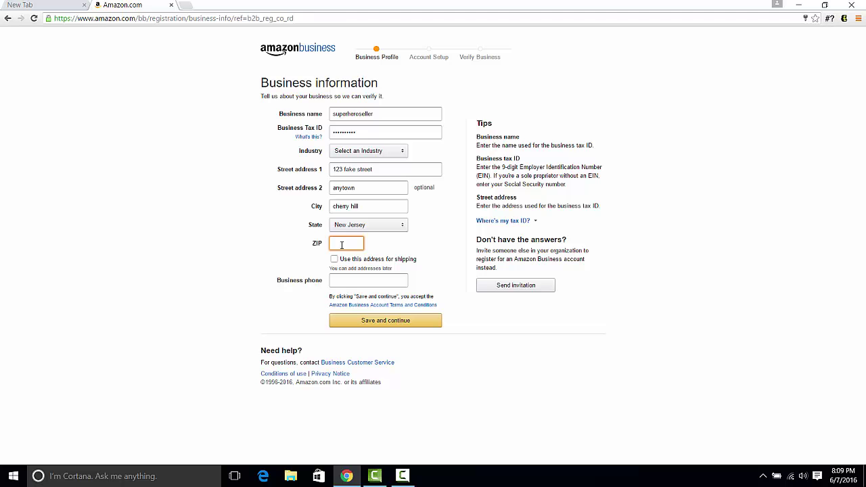
pyautogui.write('08034')
pyautogui.click(338, 280)
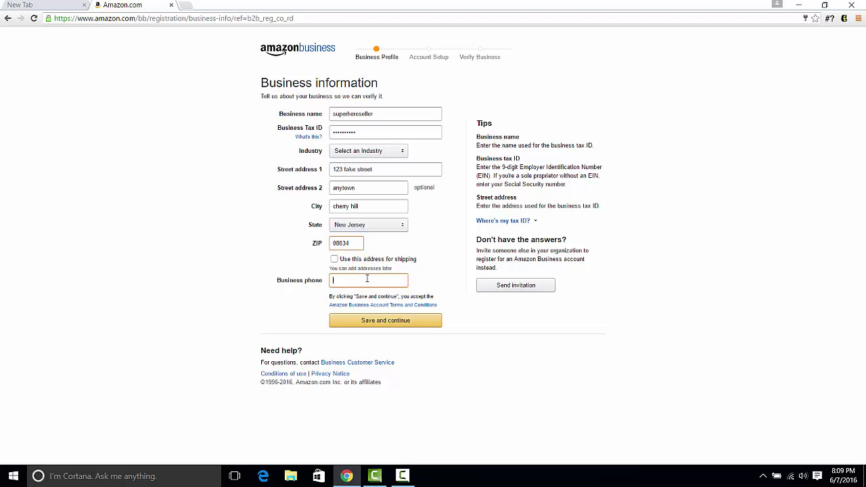
pyautogui.click(404, 329)
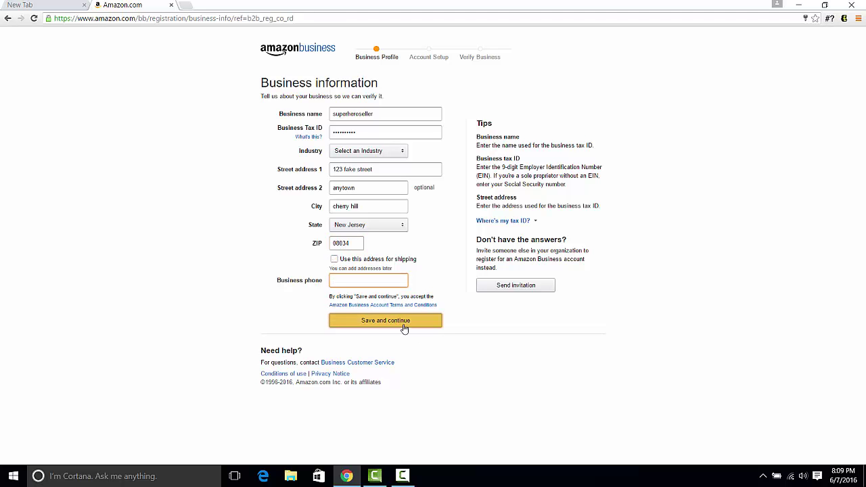
# Correct the tax ID, resubmit, and choose Construction as the industry.
pyautogui.doubleClick(388, 136)
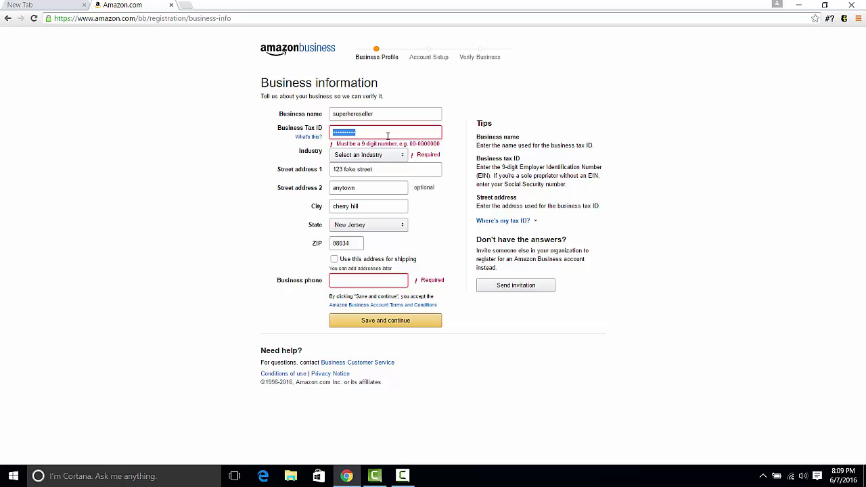
pyautogui.write('12')
pyautogui.click(396, 323)
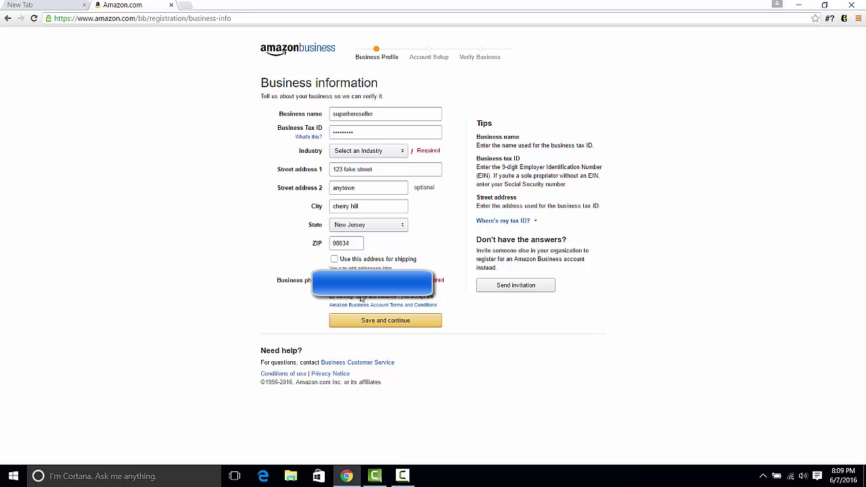
pyautogui.click(367, 322)
pyautogui.click(363, 153)
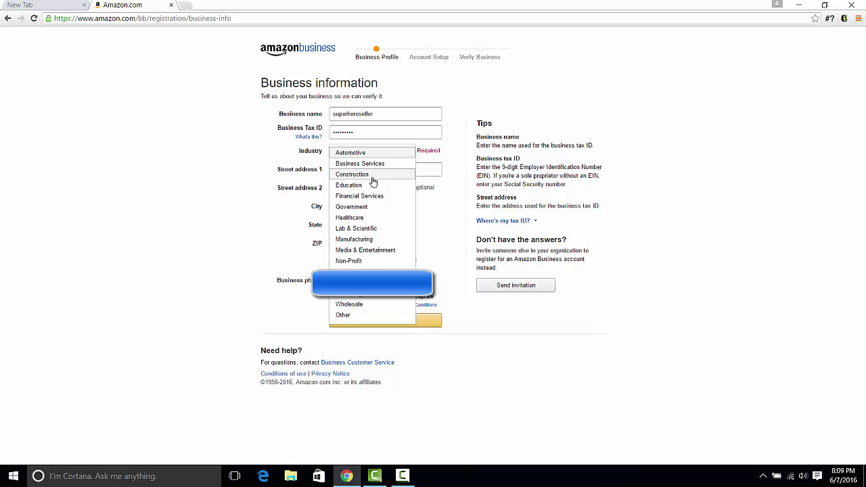
pyautogui.click(372, 181)
# Enter the contact's full name, job title 'owner' and work phone, then save and continue.
pyautogui.click(399, 321)
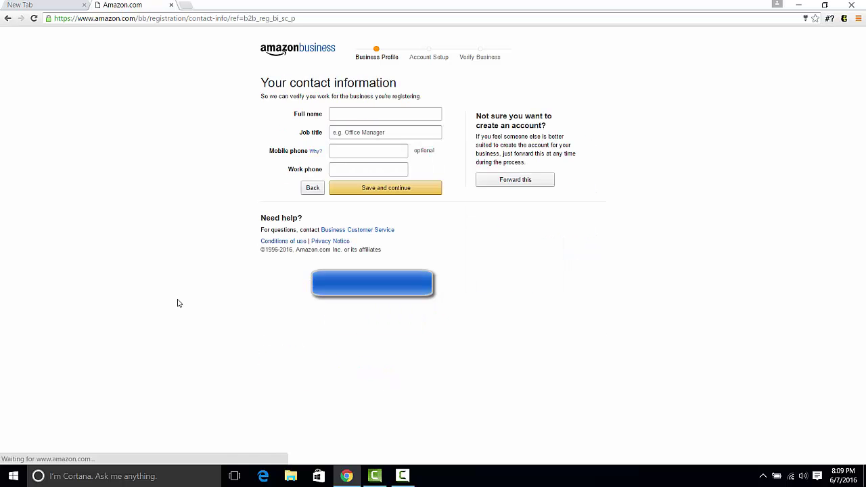
pyautogui.click(359, 118)
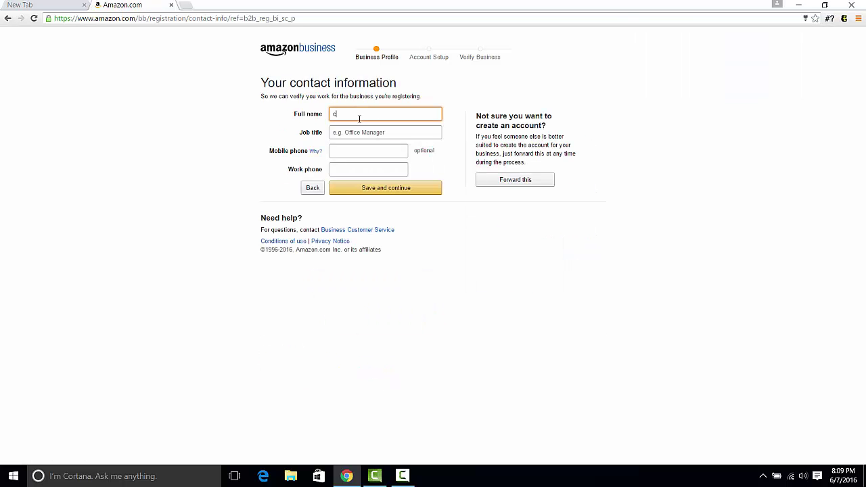
pyautogui.click(376, 187)
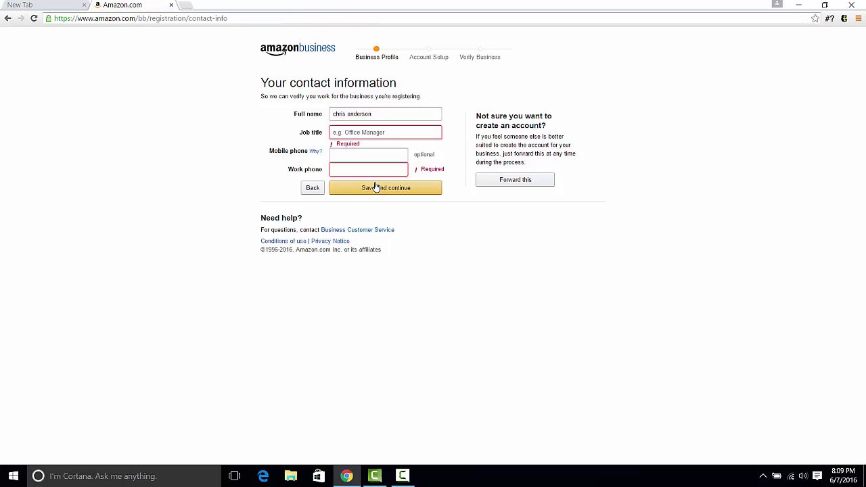
pyautogui.write('owner')
pyautogui.click(362, 169)
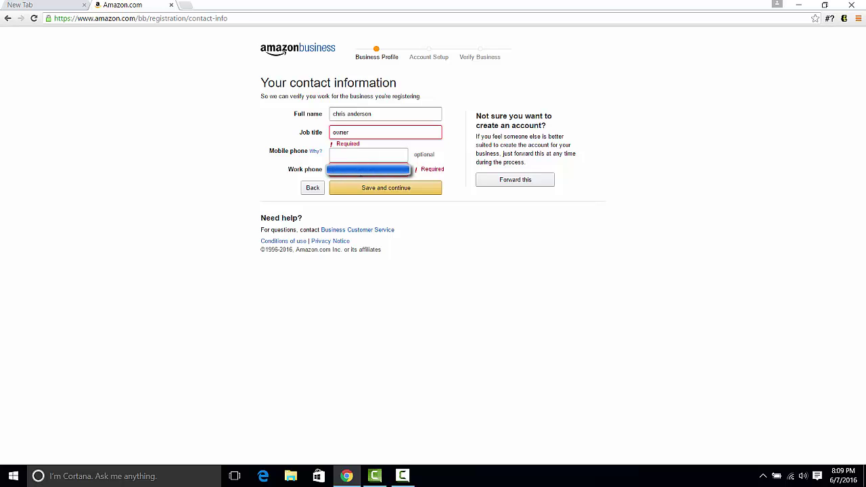
pyautogui.click(360, 185)
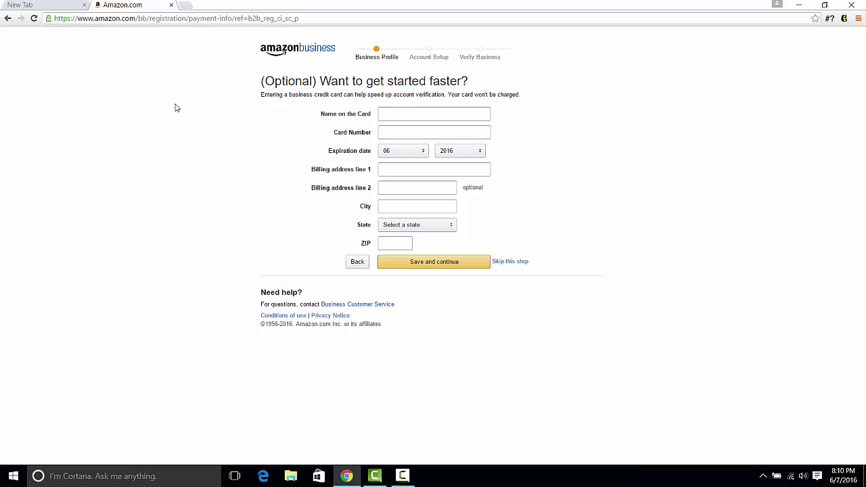
pyautogui.click(170, 5)
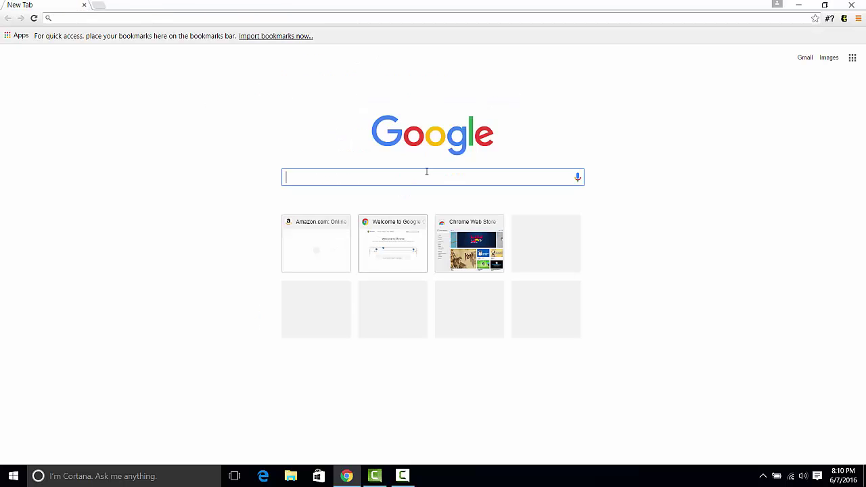
pyautogui.click(403, 475)
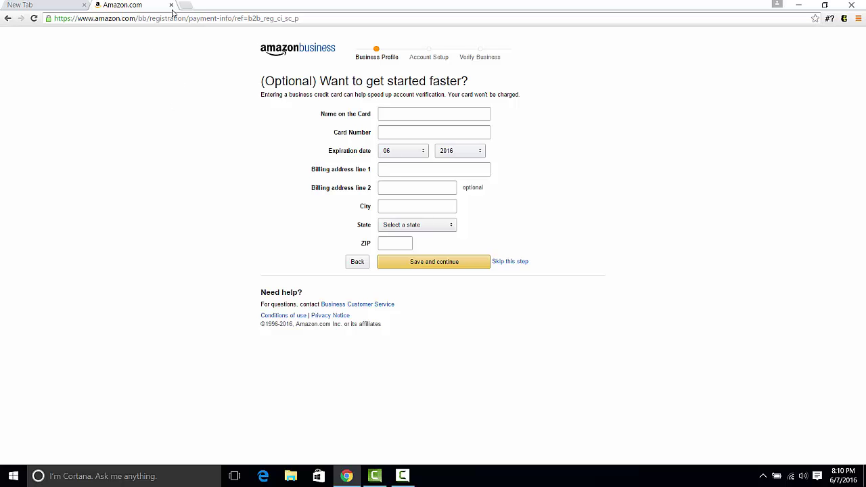
# Close the Amazon tab and open the official Vistaprint site from Google's vistaprint results.
pyautogui.click(171, 5)
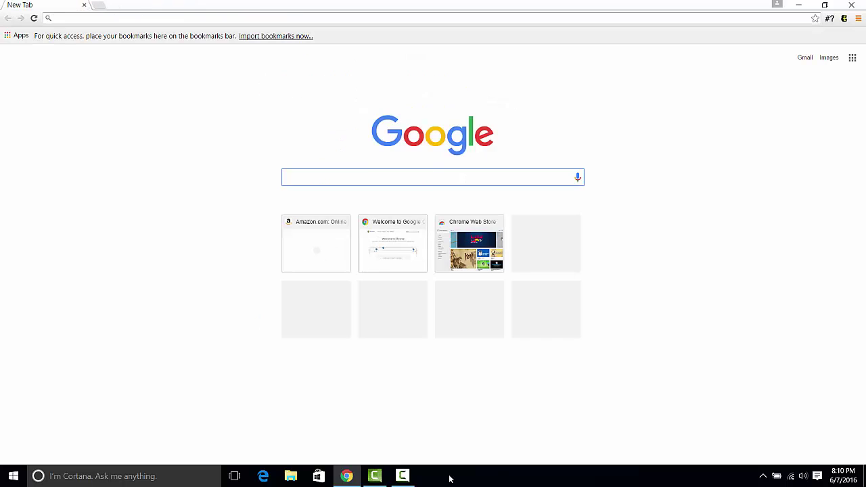
pyautogui.click(405, 477)
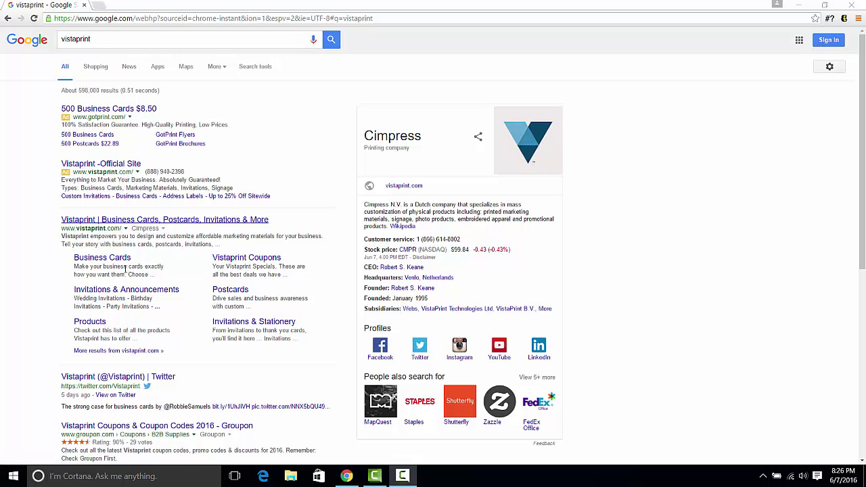
pyautogui.click(138, 224)
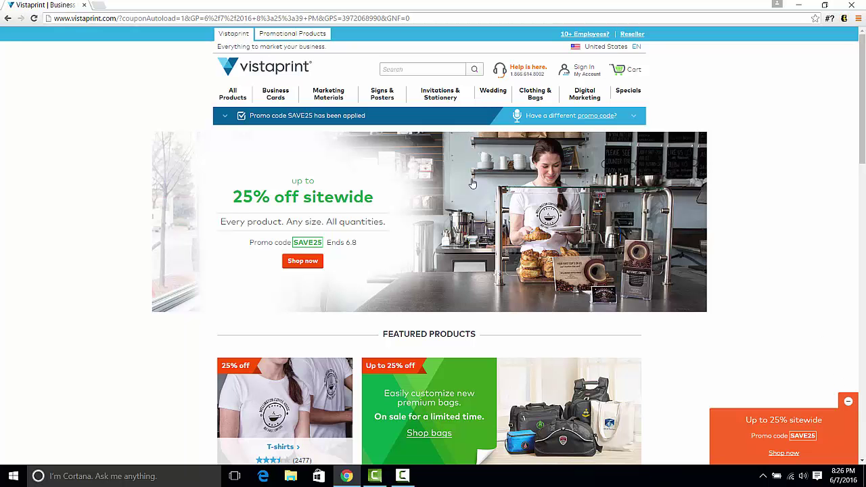
# Go to Business Cards, start Standard cards, and browse the ready-made designs.
pyautogui.click(270, 97)
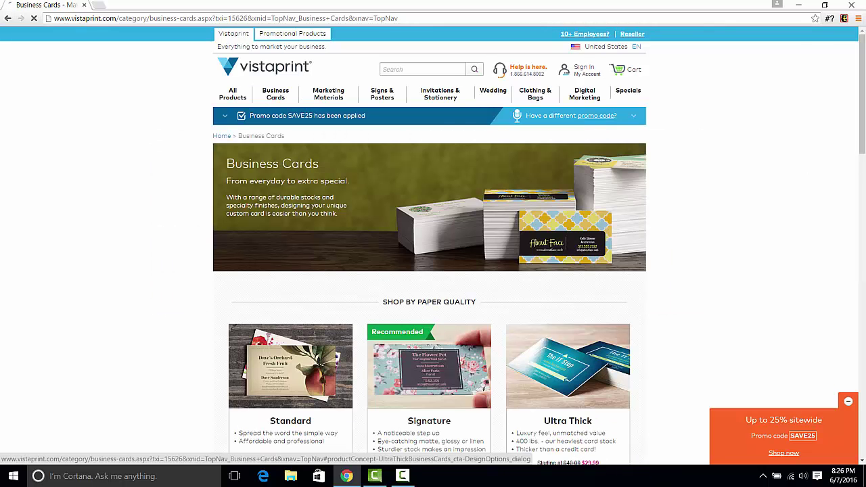
pyautogui.moveTo(862, 127); pyautogui.dragTo(862, 169)
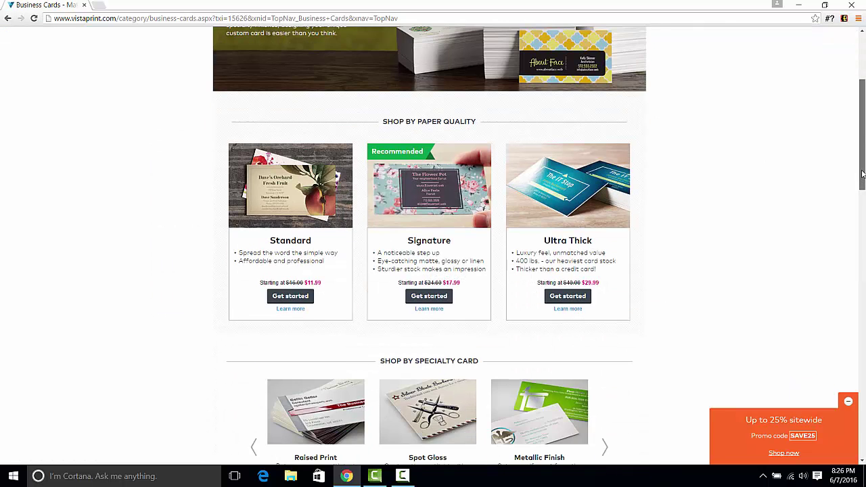
pyautogui.click(290, 215)
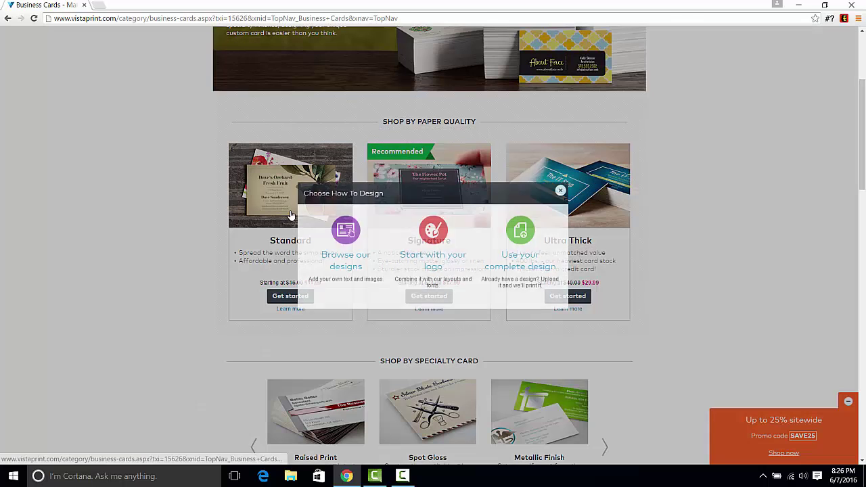
pyautogui.click(348, 240)
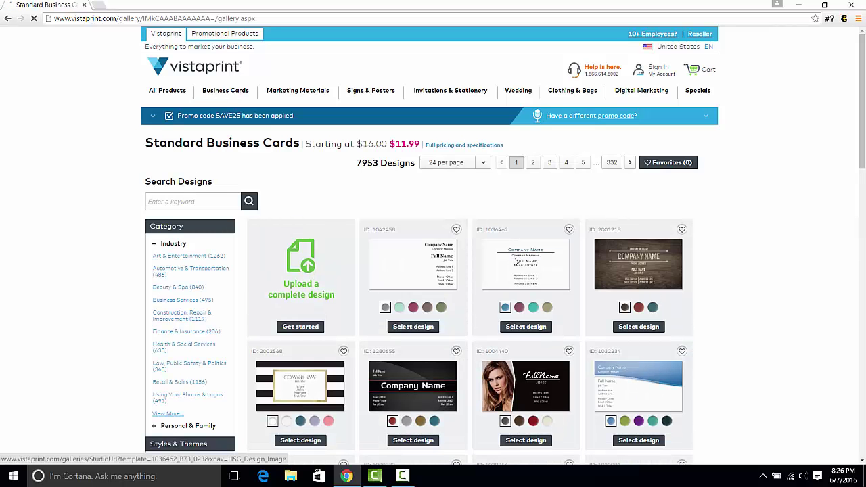
# Open design 1036462 and set company name 'superheroseller' with message 'an amazon seller'.
pyautogui.click(515, 262)
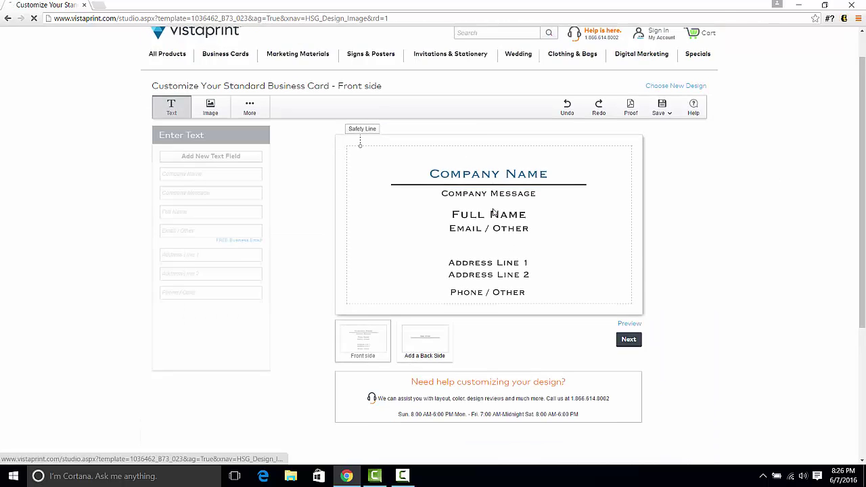
pyautogui.click(487, 125)
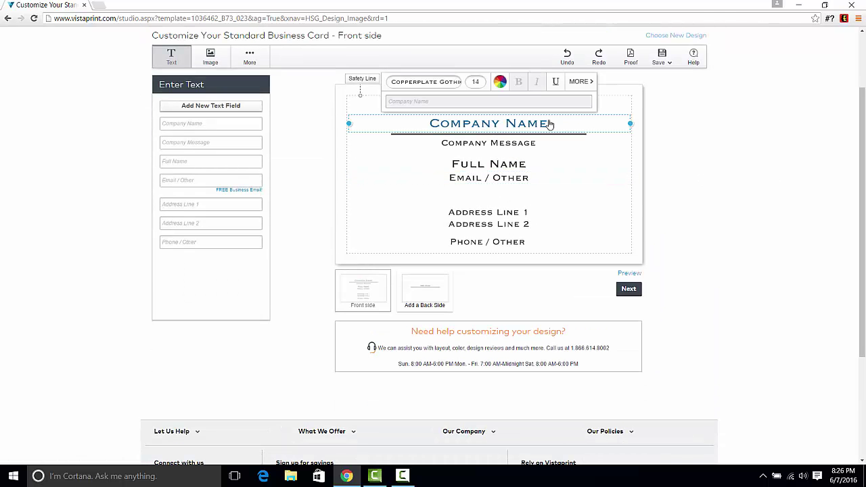
pyautogui.click(421, 101)
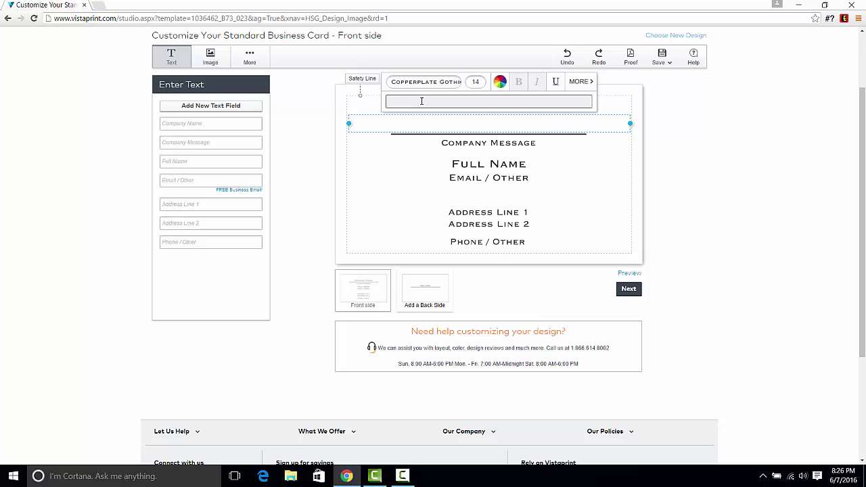
pyautogui.write('superheroseller')
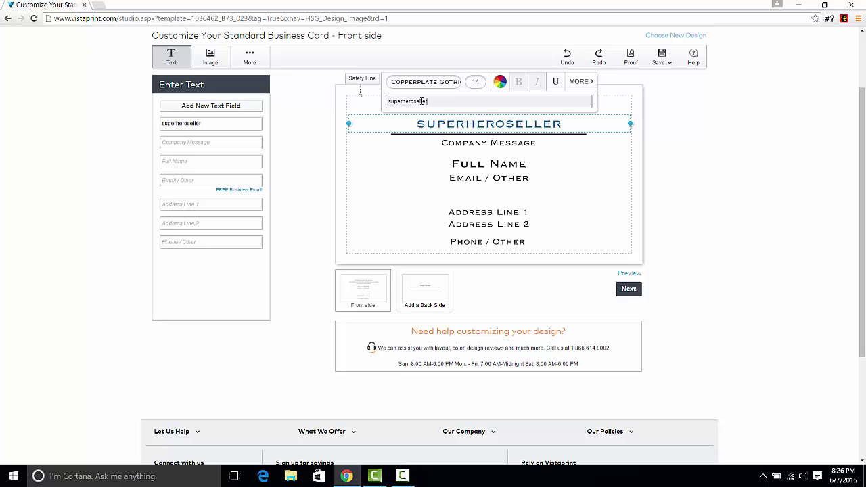
pyautogui.click(489, 150)
pyautogui.click(490, 150)
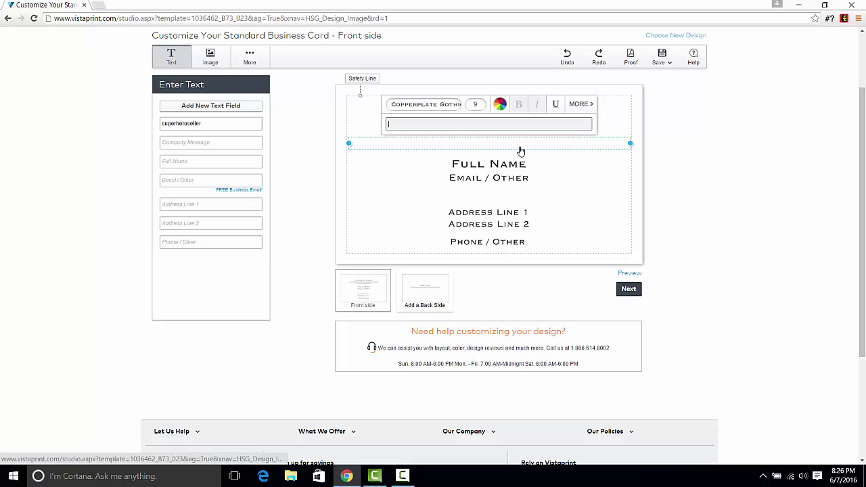
pyautogui.write('an amazon seller')
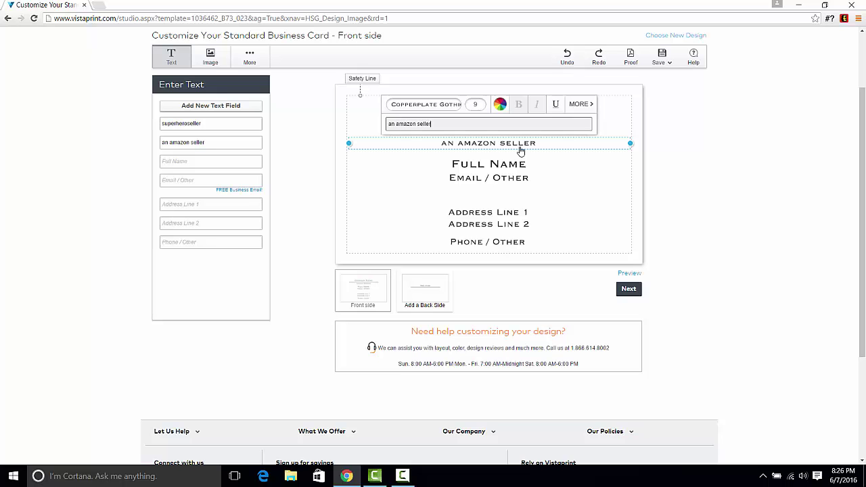
# Fill in the card's full name and e-mail lines with the user's details.
pyautogui.click(501, 166)
pyautogui.click(453, 144)
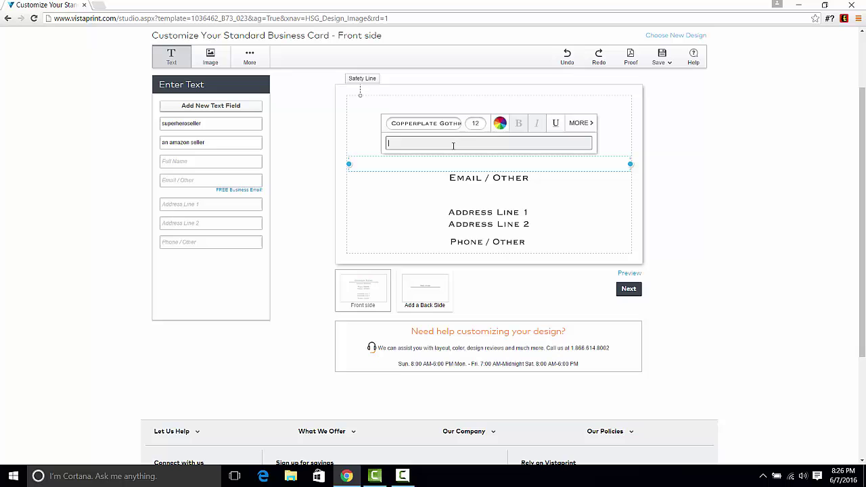
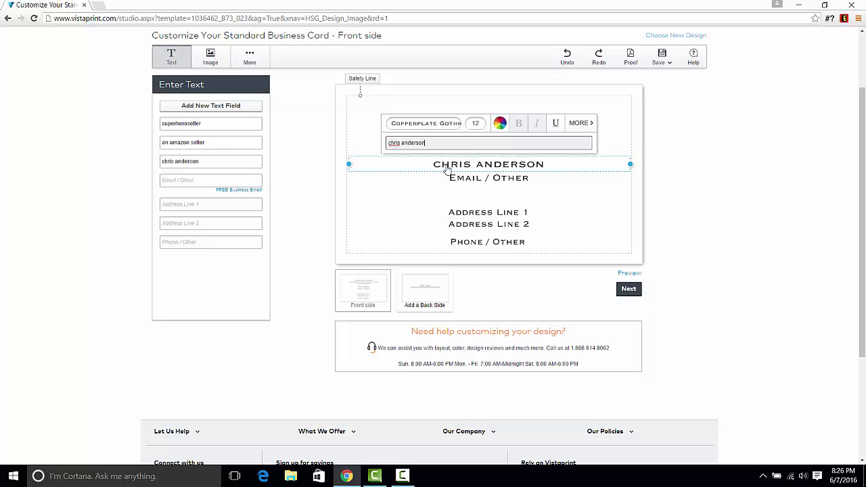
pyautogui.click(470, 178)
pyautogui.click(459, 157)
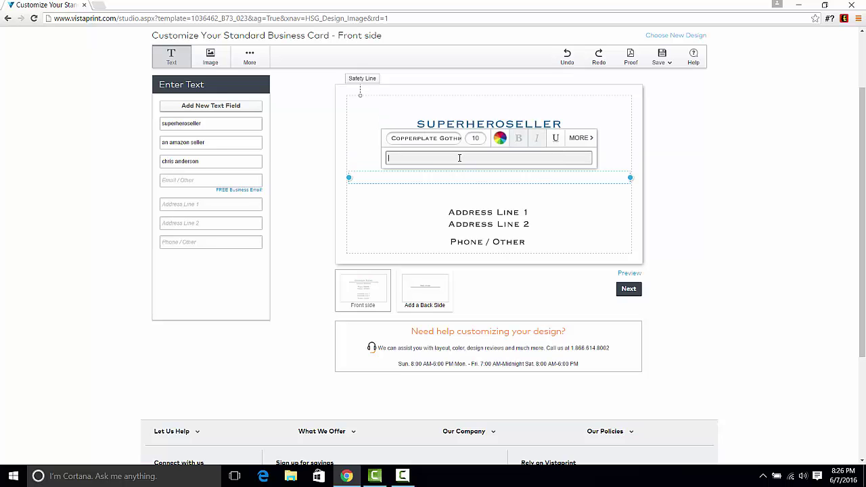
pyautogui.write('none@none')
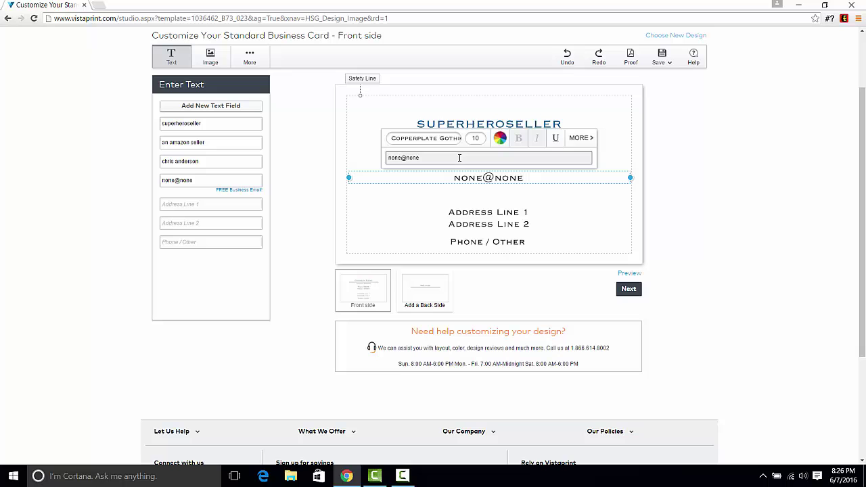
pyautogui.write('.com')
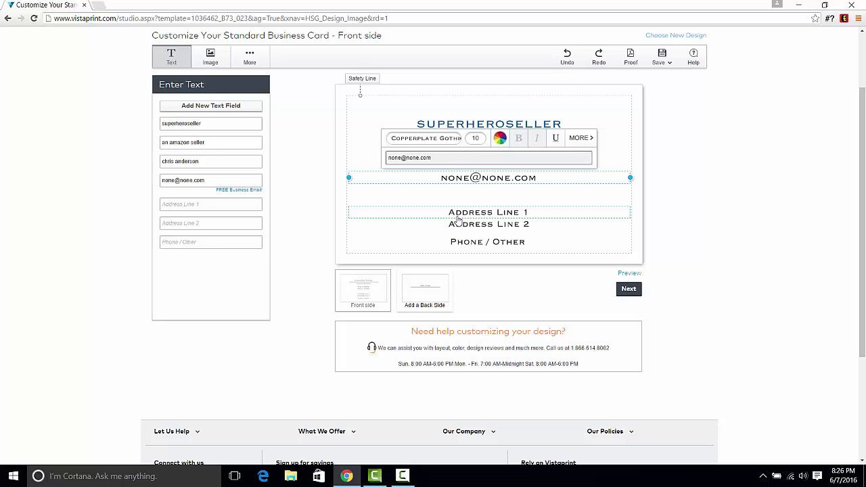
# Fill in both address lines and the phone number on the card.
pyautogui.click(461, 213)
pyautogui.click(459, 192)
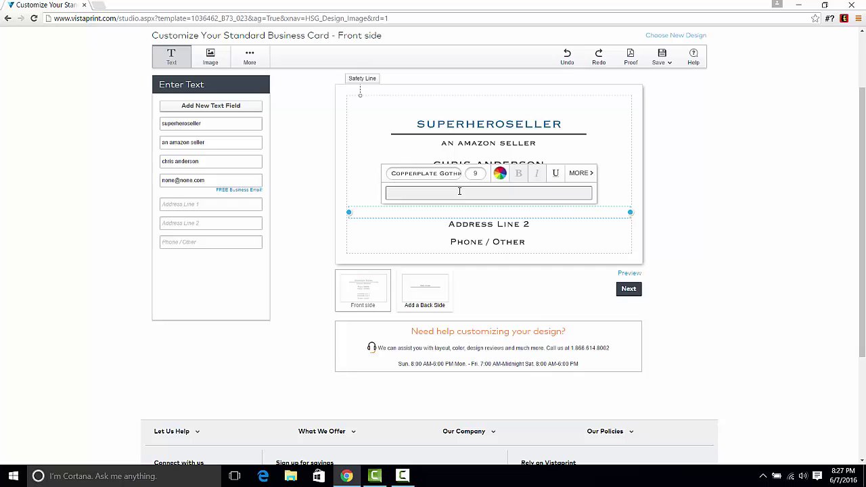
pyautogui.write('12')
pyautogui.write('1313')
pyautogui.write(' mockingbird ')
pyautogui.write('lane')
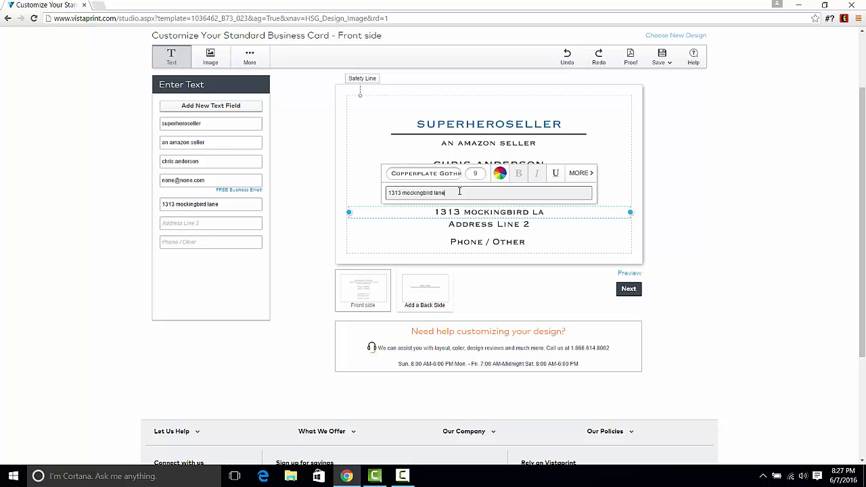
pyautogui.click(490, 225)
pyautogui.click(470, 204)
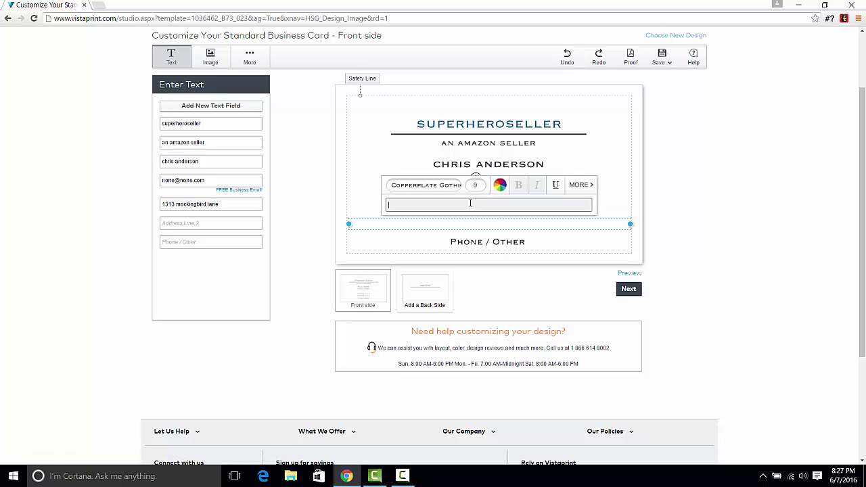
pyautogui.write('wallawalla was')
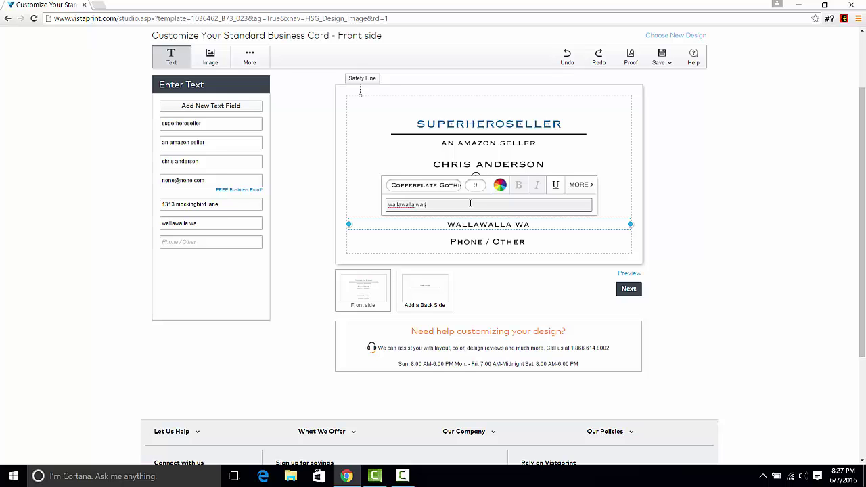
pyautogui.write('hington')
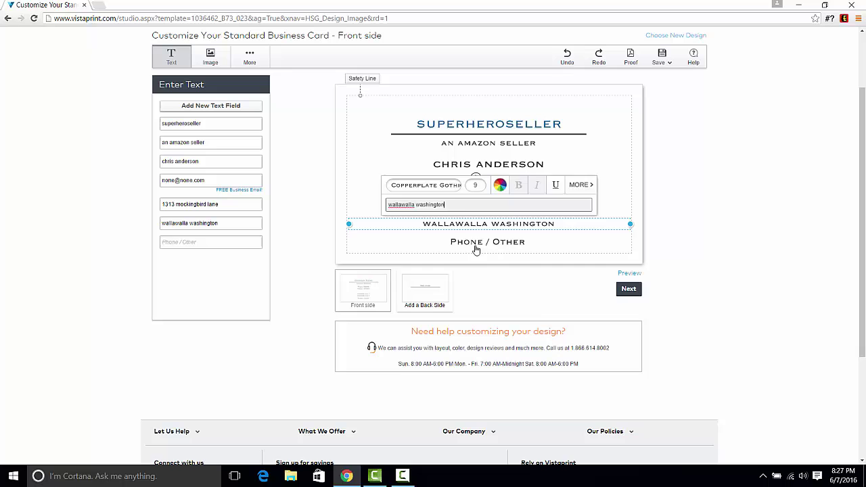
pyautogui.click(488, 248)
pyautogui.click(434, 222)
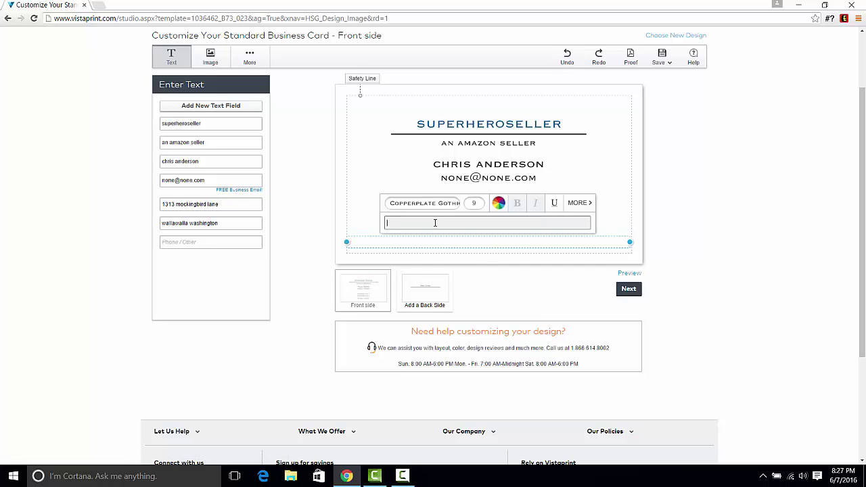
pyautogui.write('555-555-1234')
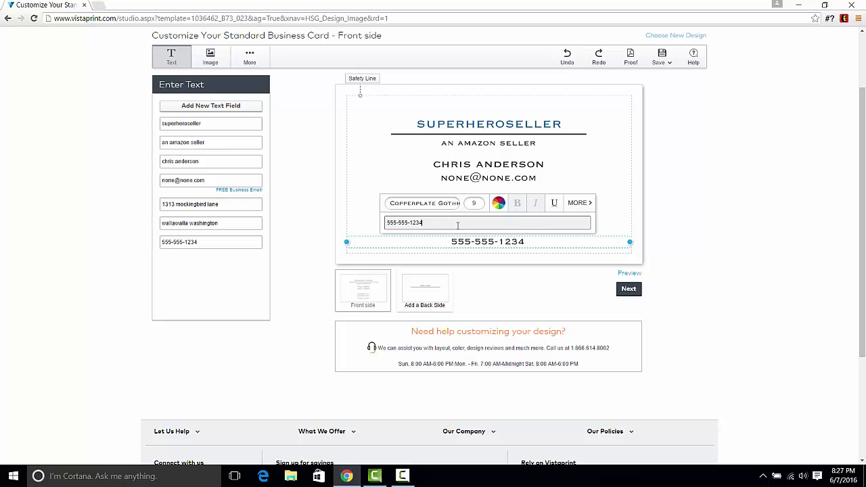
pyautogui.click(514, 287)
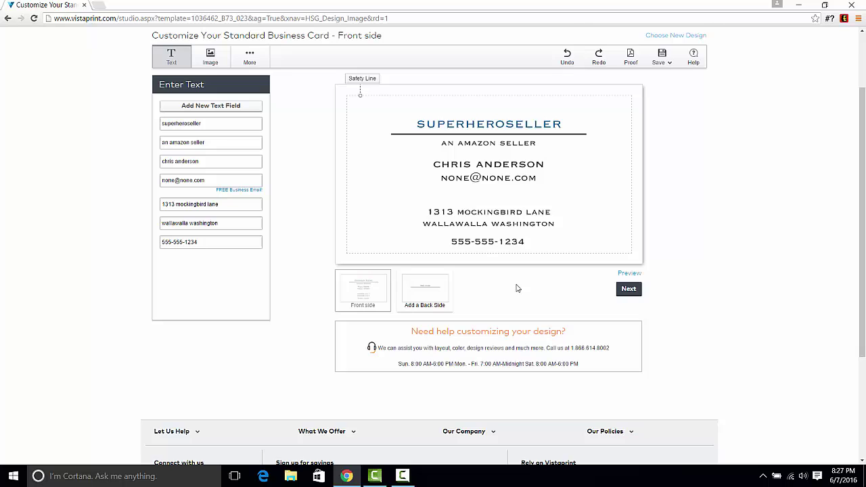
# Scroll up so the Vistaprint header shows above the SUPERHEROSELLER card.
pyautogui.scroll(1, 811, 275)
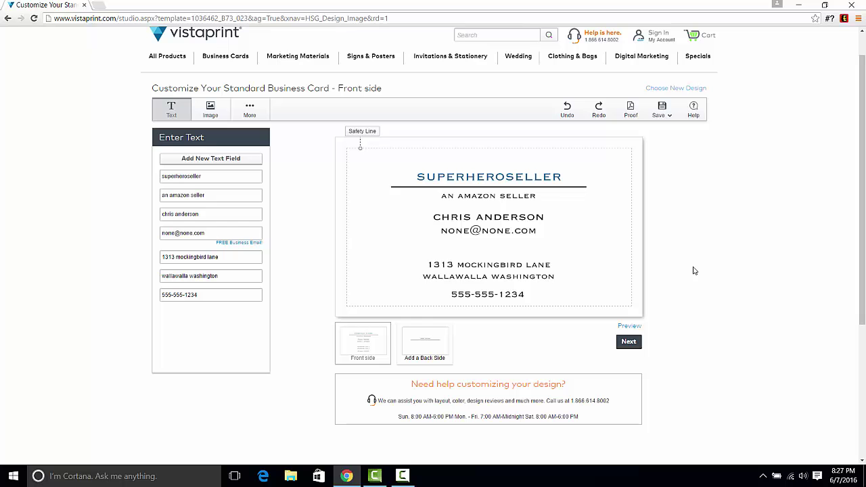
# Launch Paint, paste the Vistaprint screenshot, and maximize the window.
pyautogui.click(13, 476)
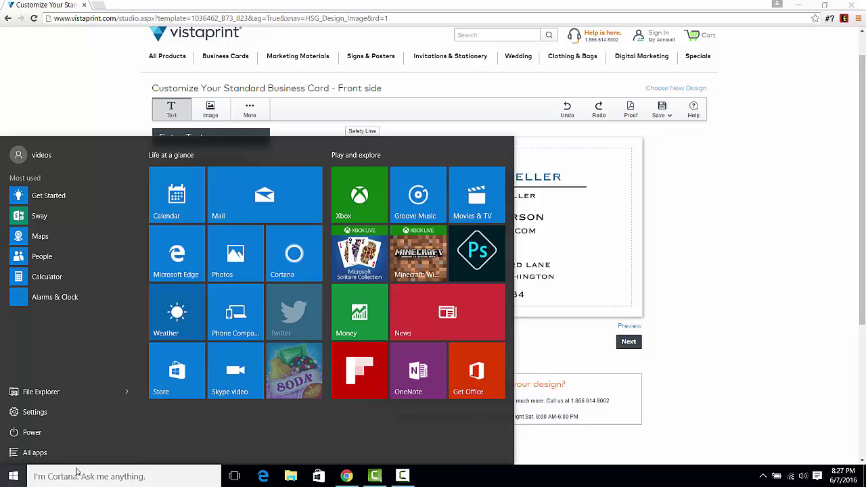
pyautogui.click(76, 476)
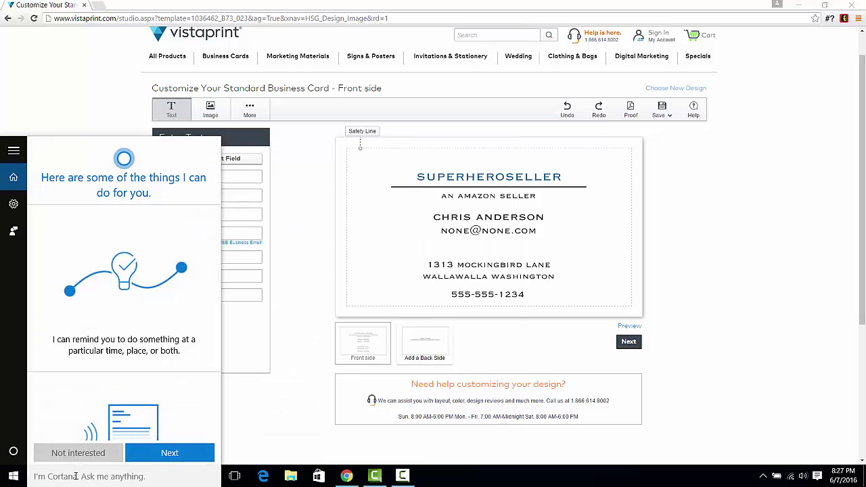
pyautogui.write('paint')
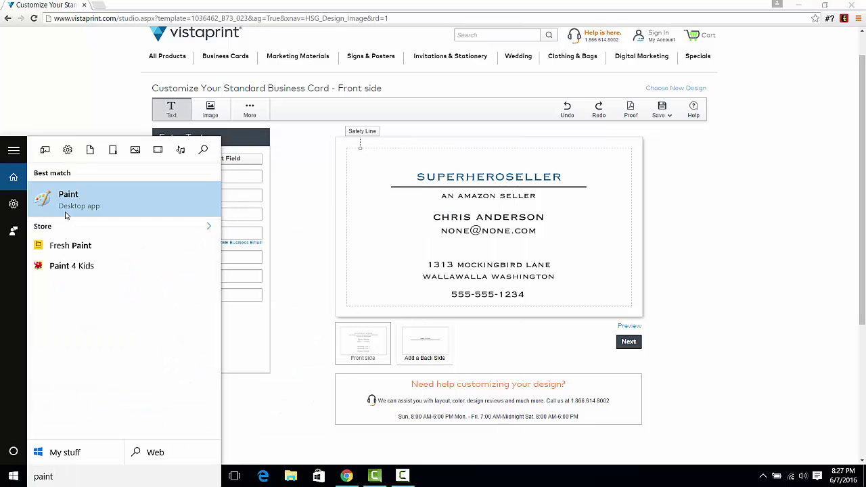
pyautogui.click(66, 215)
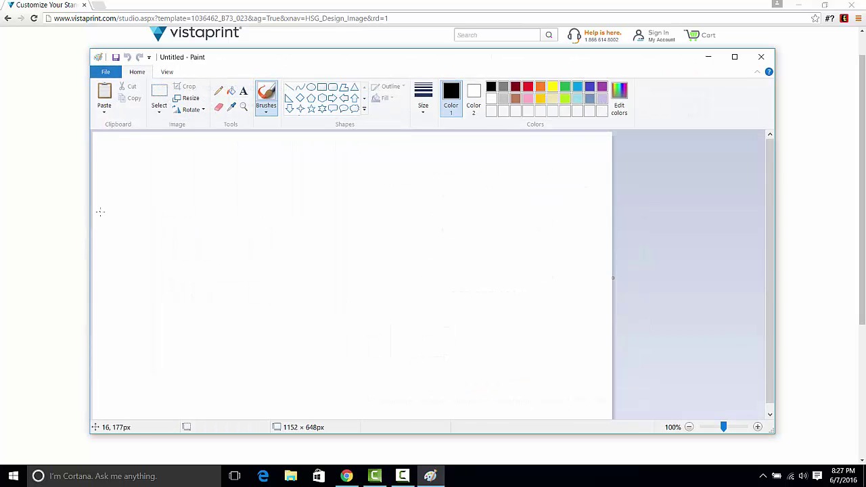
pyautogui.hotkey('ctrl', 'v')
pyautogui.click(734, 56)
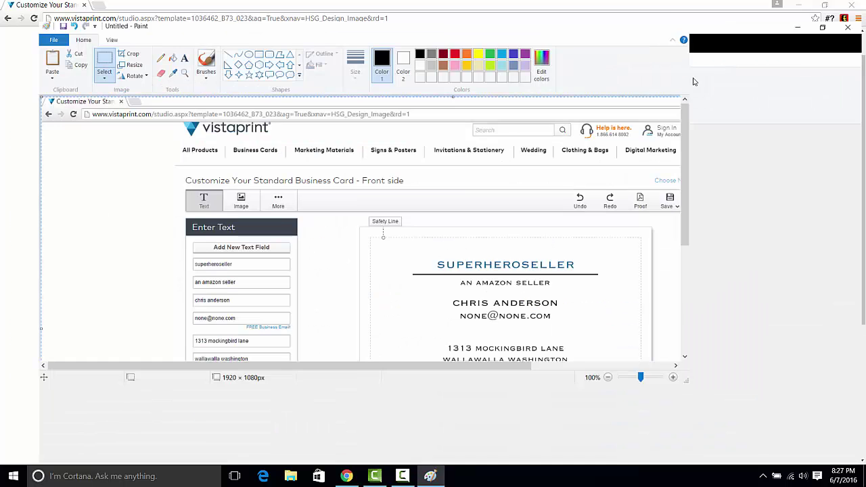
# Turn on rulers and crop the image to just the business card, 619 × 342 px.
pyautogui.click(76, 19)
pyautogui.click(86, 34)
pyautogui.click(47, 19)
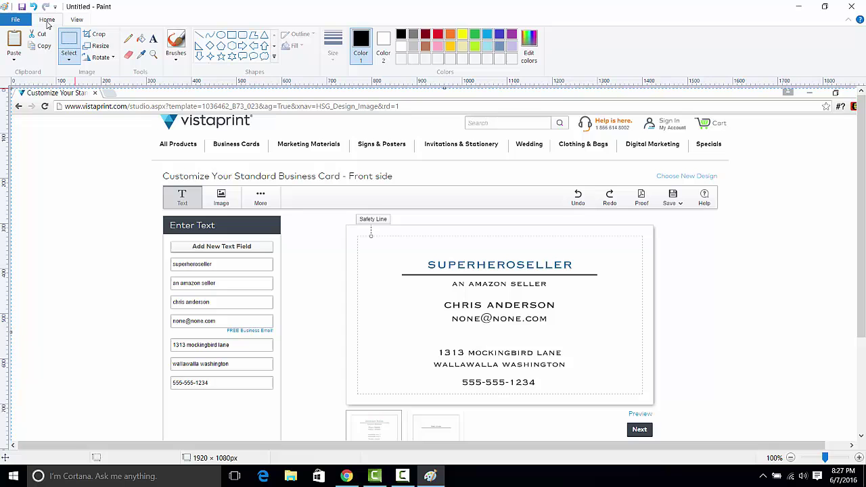
pyautogui.press('Escape')
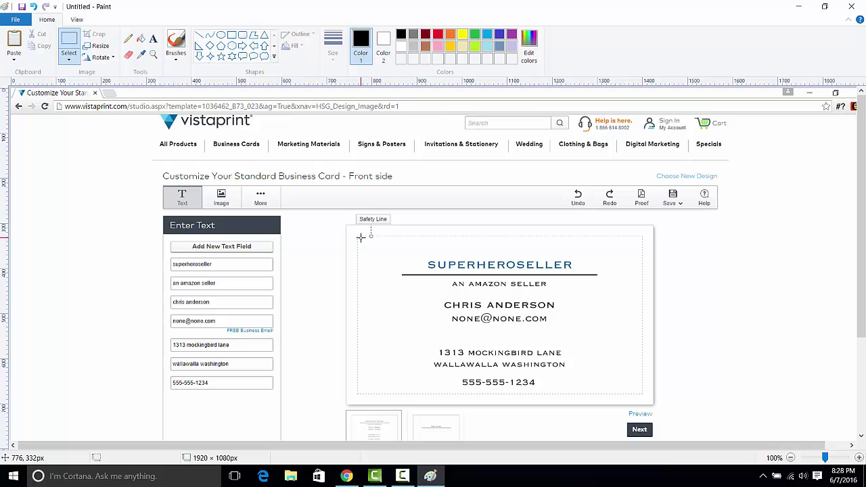
pyautogui.moveTo(365, 238)
pyautogui.mouseDown()
pyautogui.moveTo(624, 392)
pyautogui.moveTo(639, 391)
pyautogui.mouseUp()
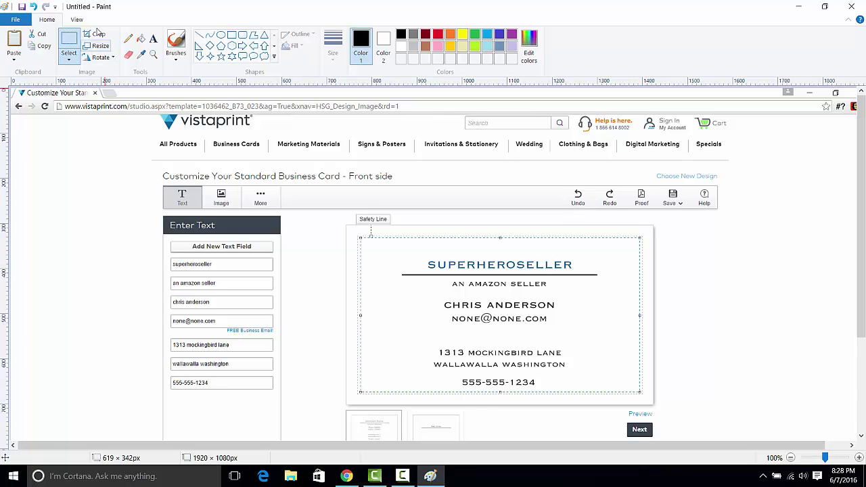
pyautogui.click(98, 34)
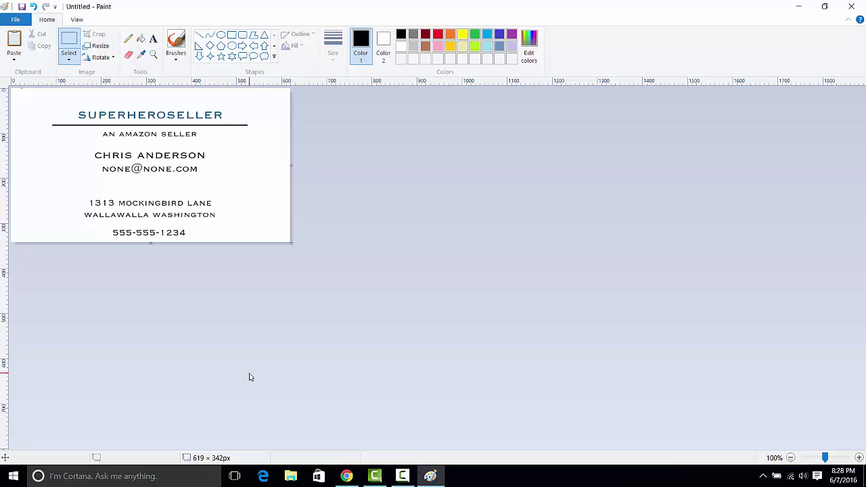
# Save the cropped card to the Desktop as the JPEG picture 'letter head'.
pyautogui.click(20, 21)
pyautogui.moveTo(46, 124)
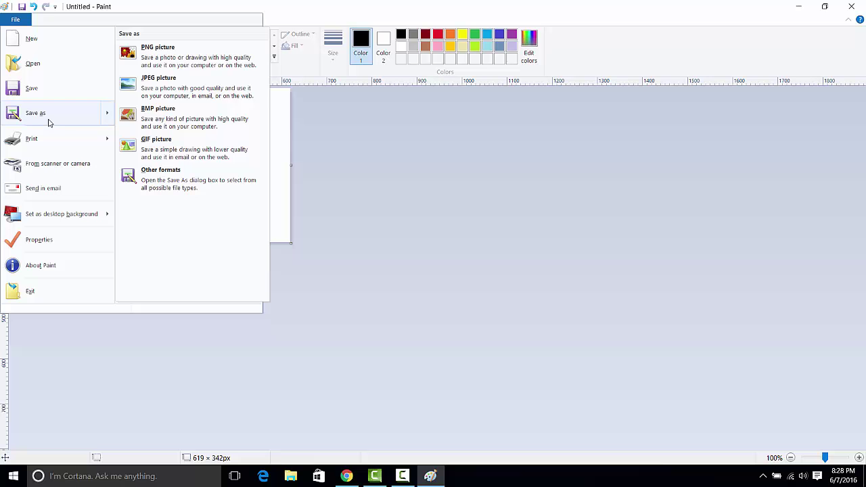
pyautogui.click(189, 90)
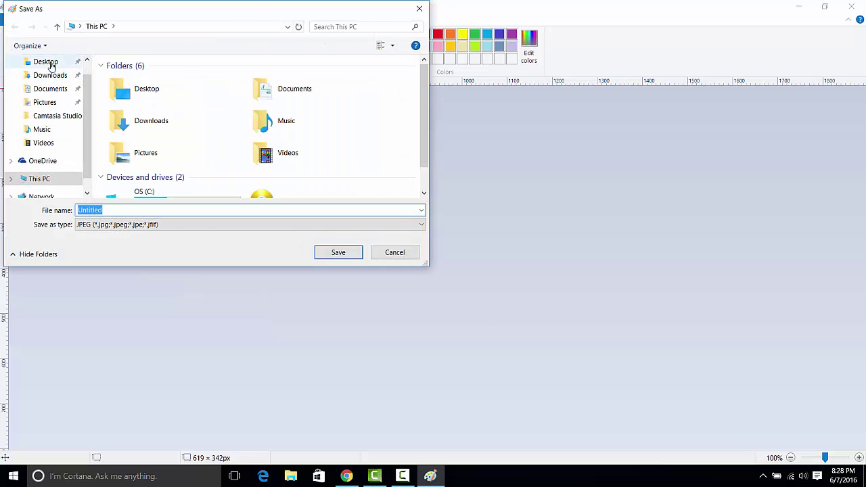
pyautogui.click(51, 64)
pyautogui.doubleClick(149, 210)
pyautogui.write('letter head')
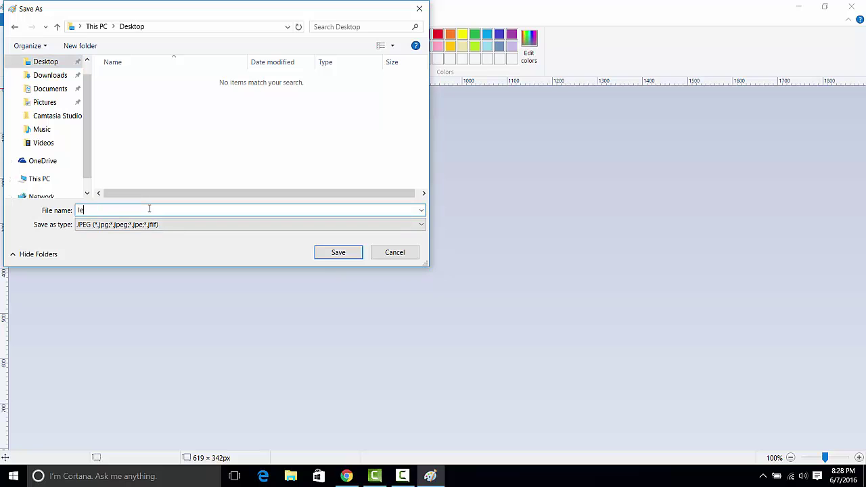
pyautogui.click(339, 252)
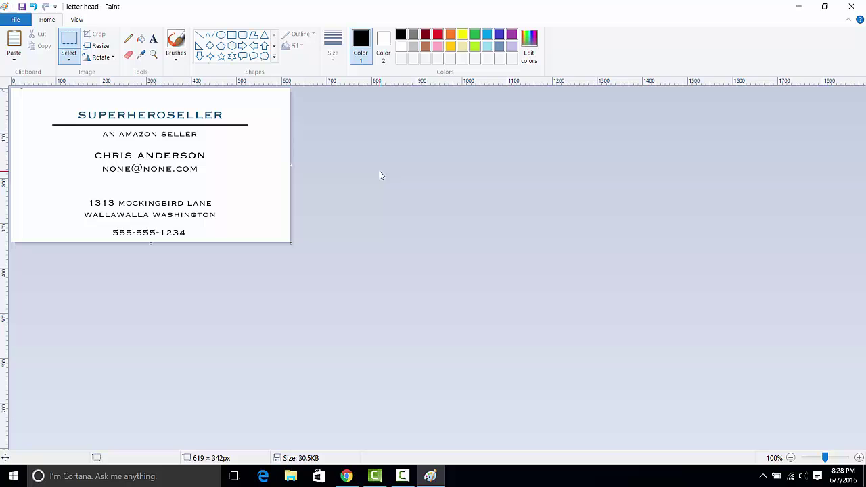
pyautogui.click(402, 476)
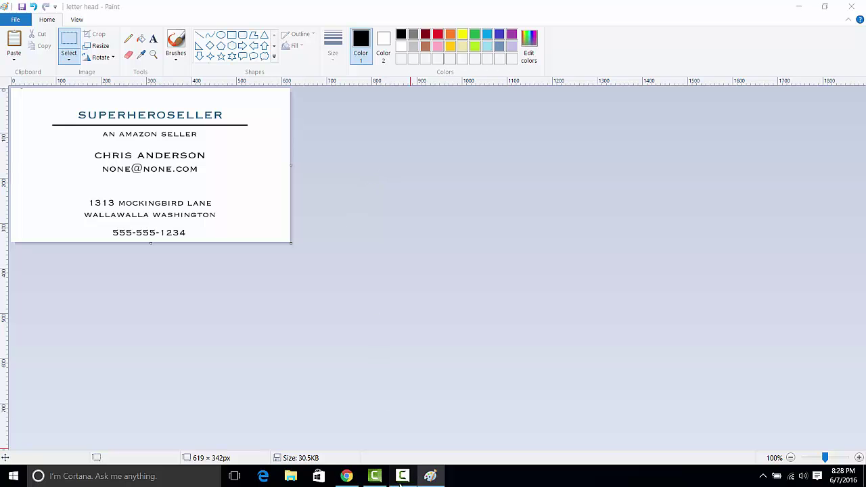